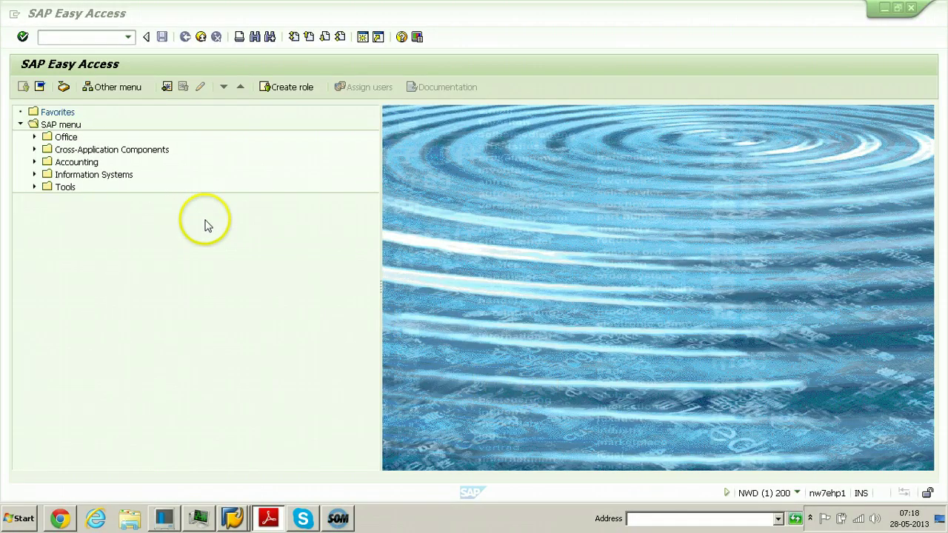
# - Run transaction code su10 from the command field
pyautogui.click(99, 39)
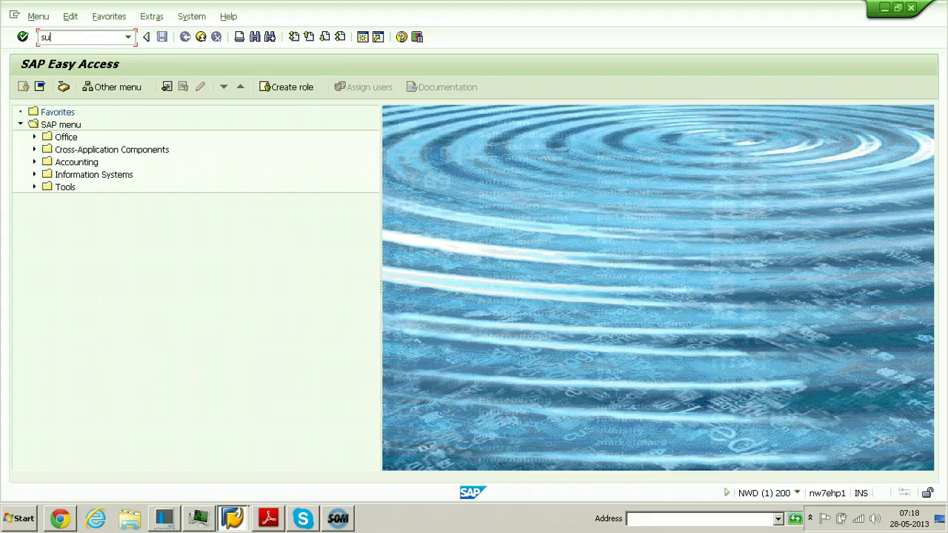
pyautogui.press('Return')
# - Enter user IDs raj1 through raj10 in the User column, one per row
pyautogui.click(93, 38)
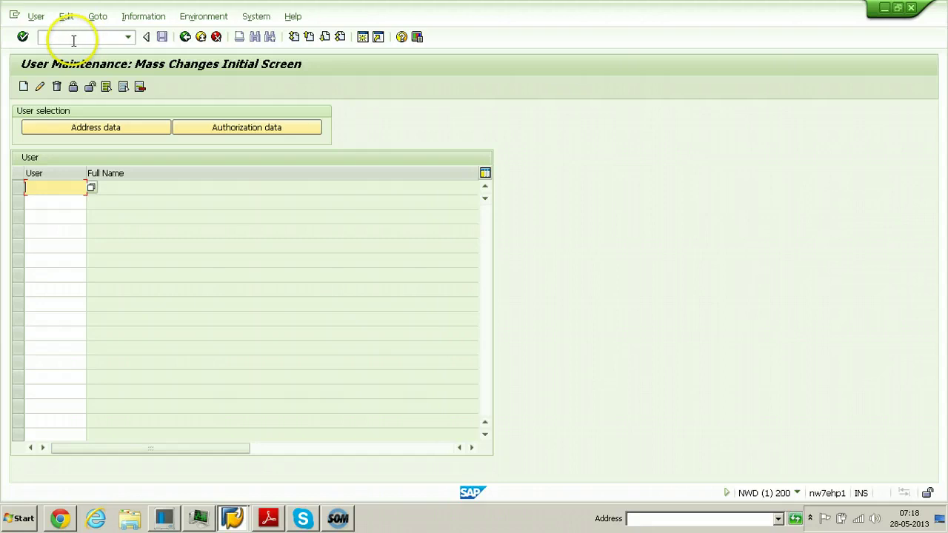
pyautogui.click(174, 153)
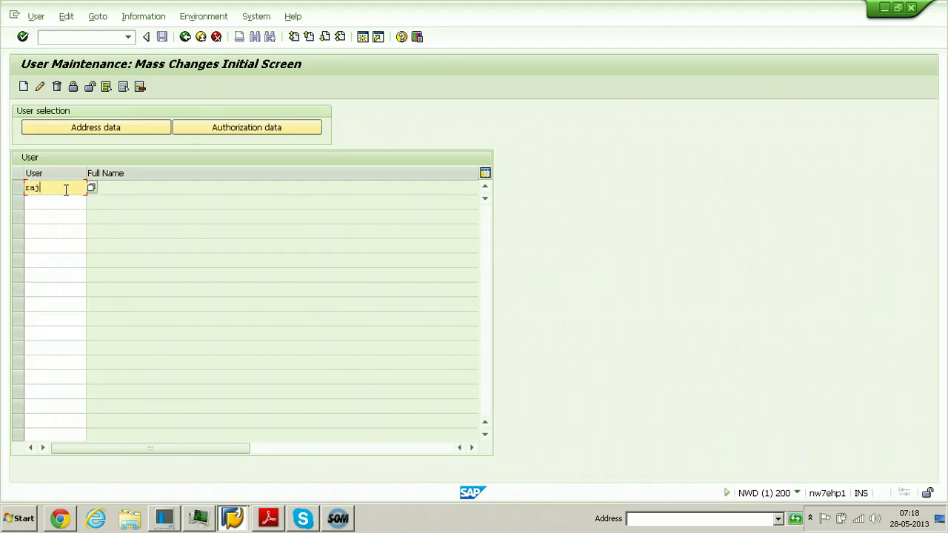
pyautogui.press('Down')
pyautogui.write('r')
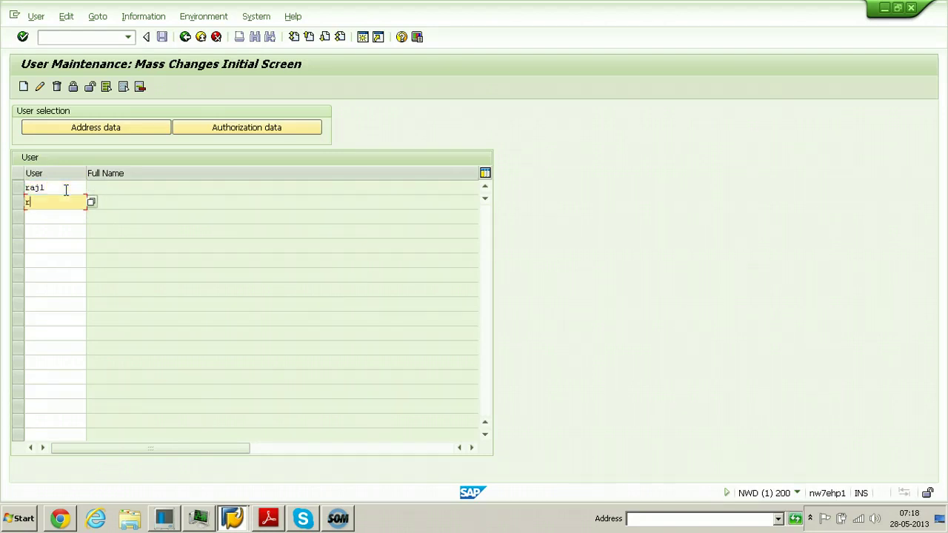
pyautogui.write('aj2')
pyautogui.press('Down')
pyautogui.write('ra')
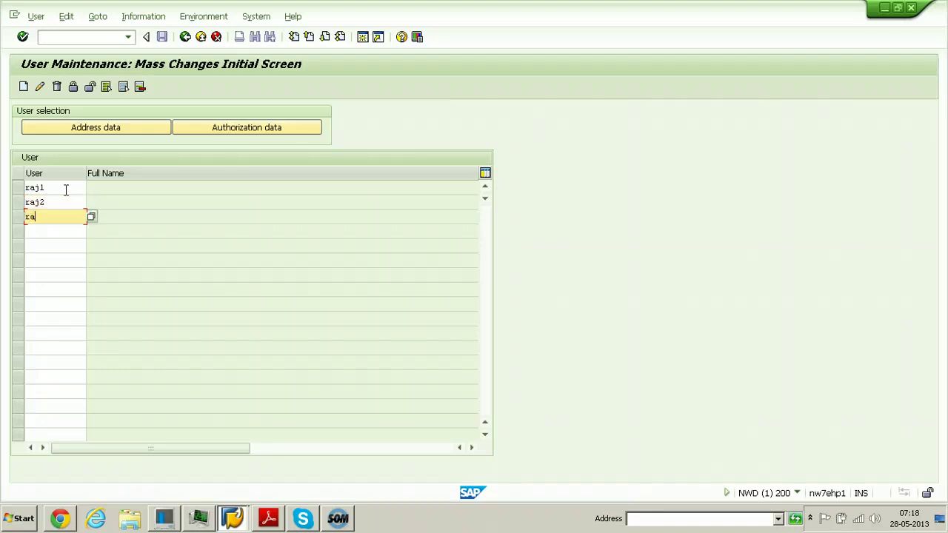
pyautogui.write('j3')
pyautogui.press('Down')
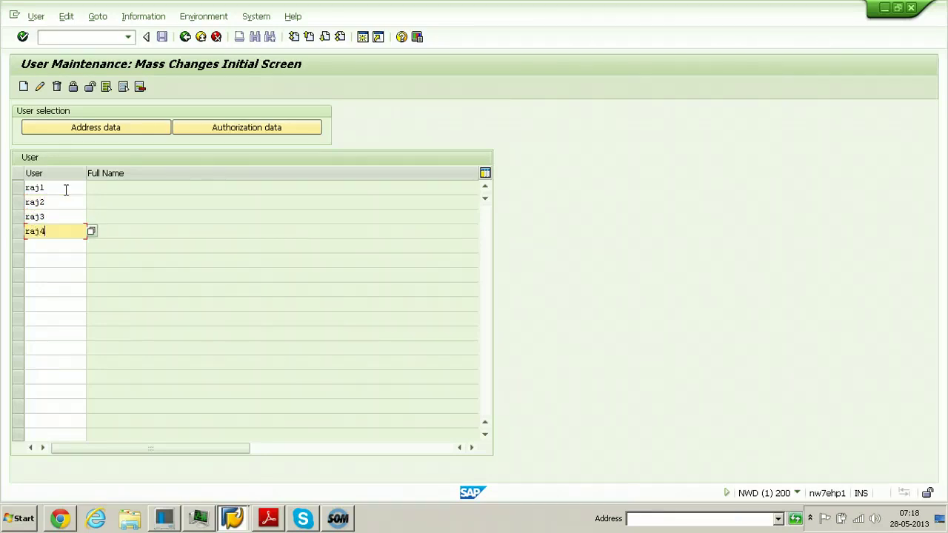
pyautogui.press('Down')
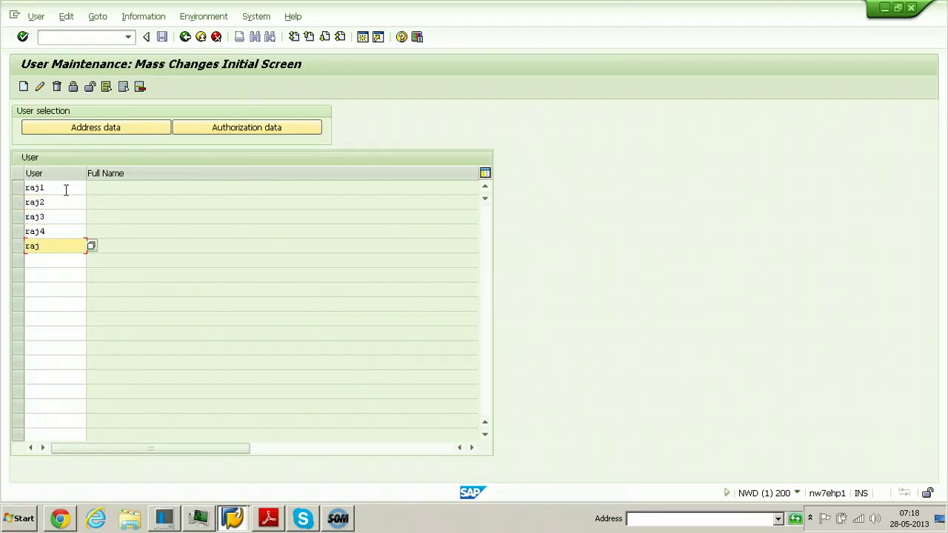
pyautogui.press('Down')
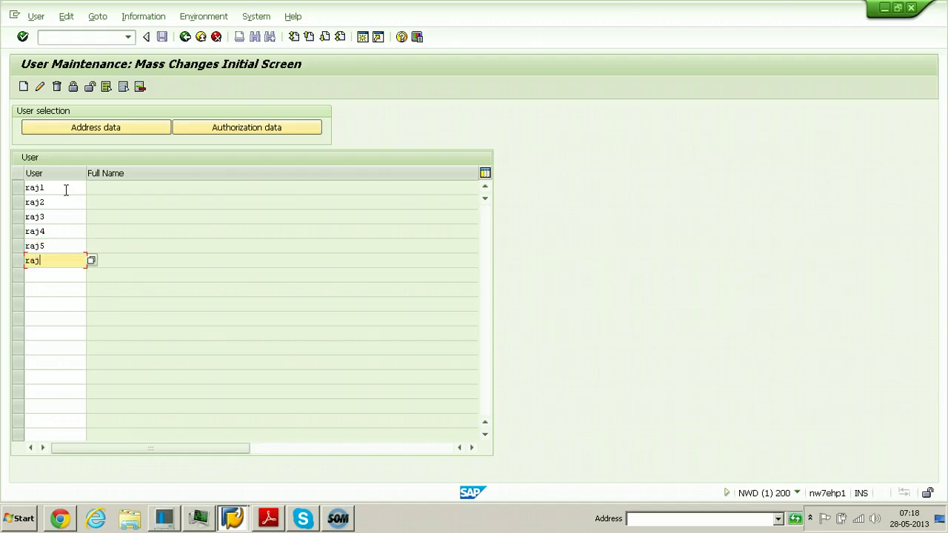
pyautogui.press('Down')
pyautogui.write('r')
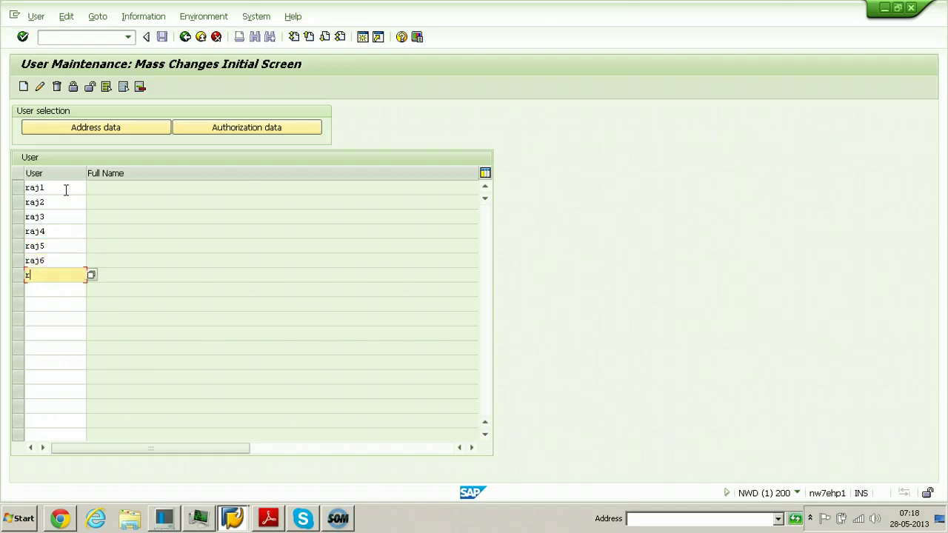
pyautogui.press('Down')
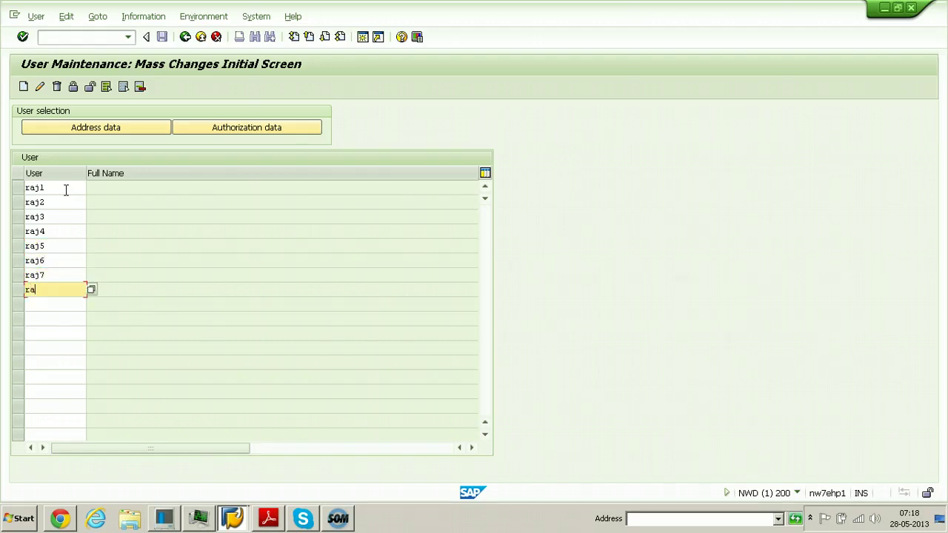
pyautogui.write('raj8')
pyautogui.press('Down')
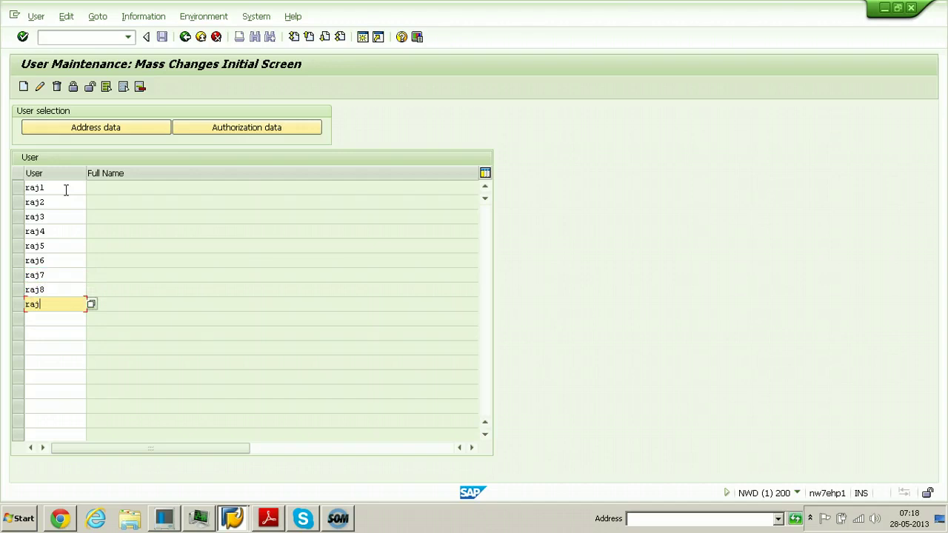
pyautogui.press('Down')
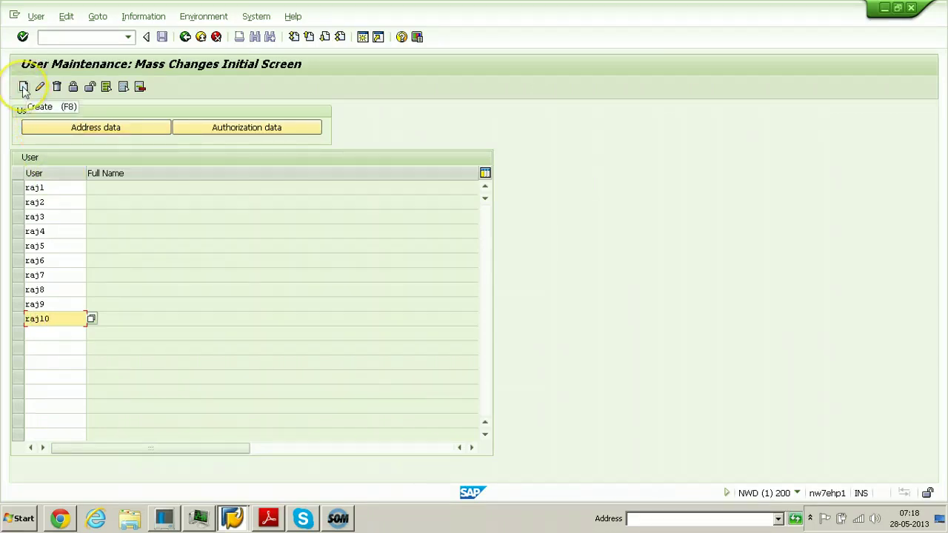
# - Start creating the ten users, stepping through user group and validity dates, then view Defaults
pyautogui.click(24, 88)
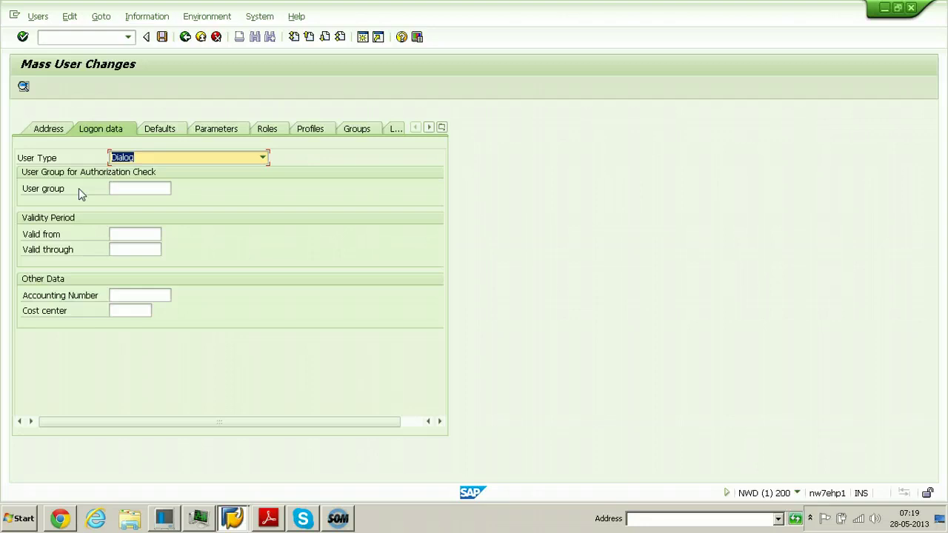
pyautogui.click(121, 189)
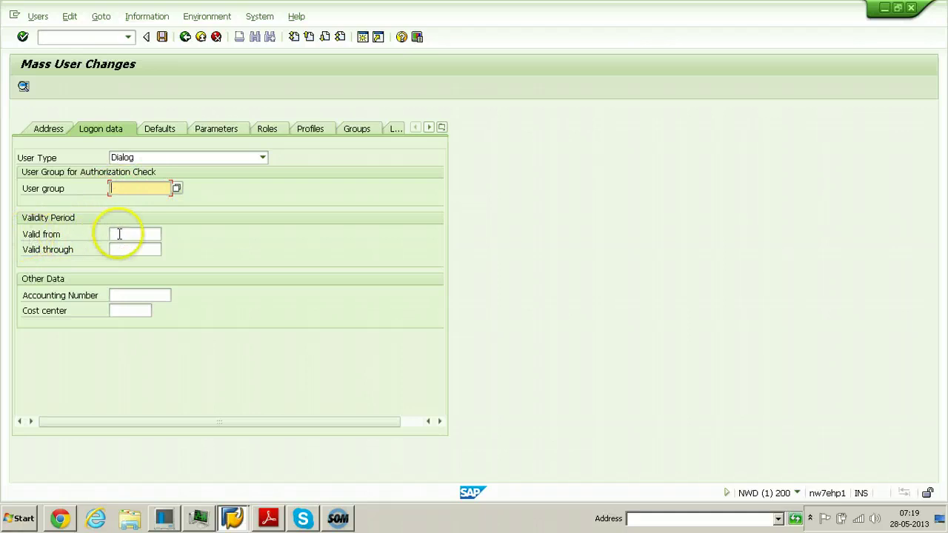
pyautogui.click(119, 234)
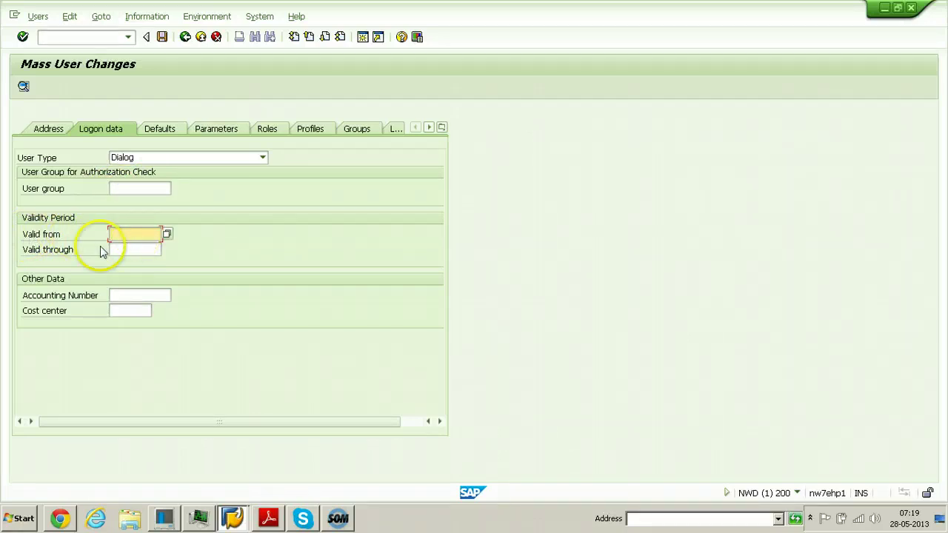
pyautogui.click(156, 251)
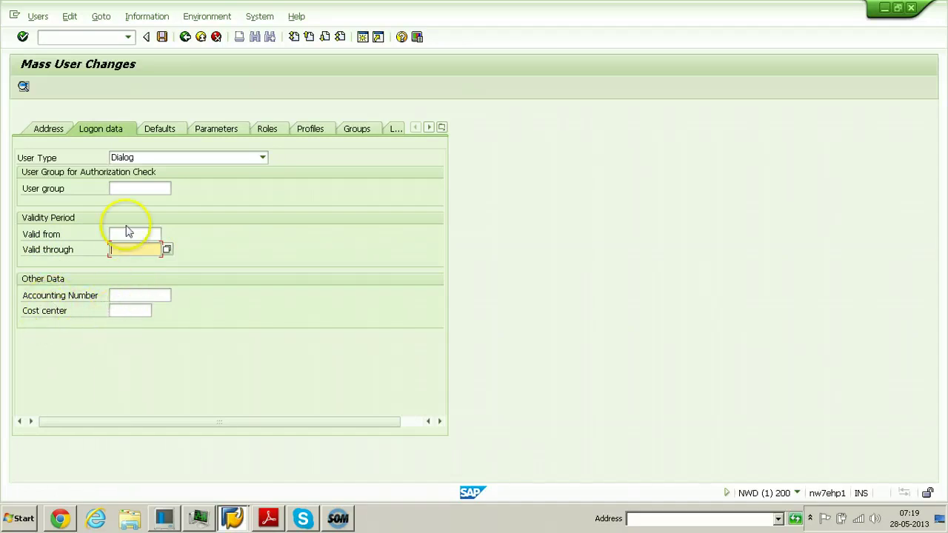
pyautogui.click(162, 134)
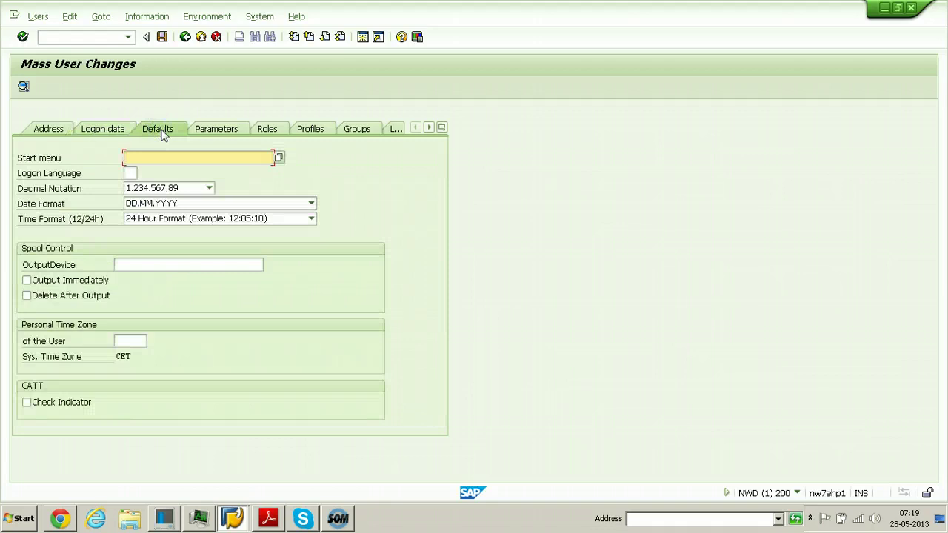
# - Check the logon language list and output device without changing them, then view Profiles
pyautogui.click(130, 173)
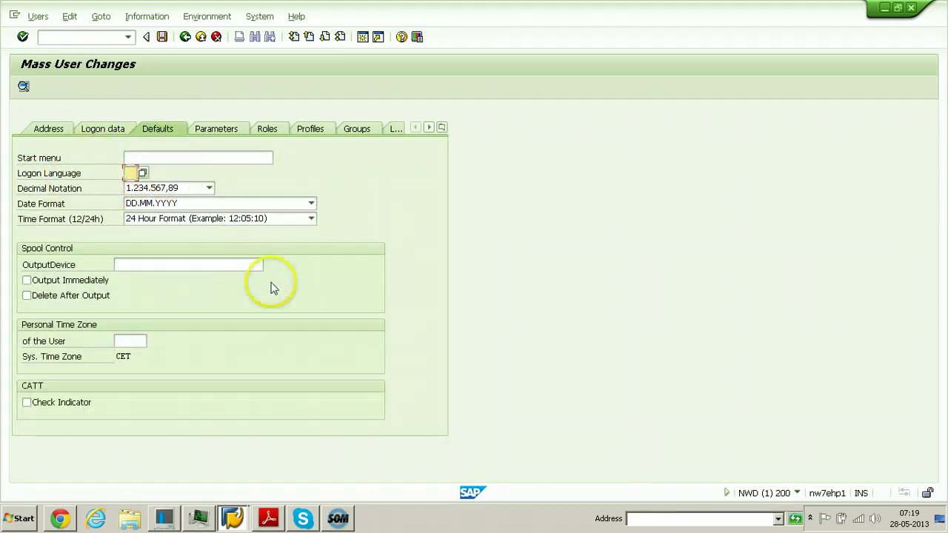
pyautogui.click(142, 172)
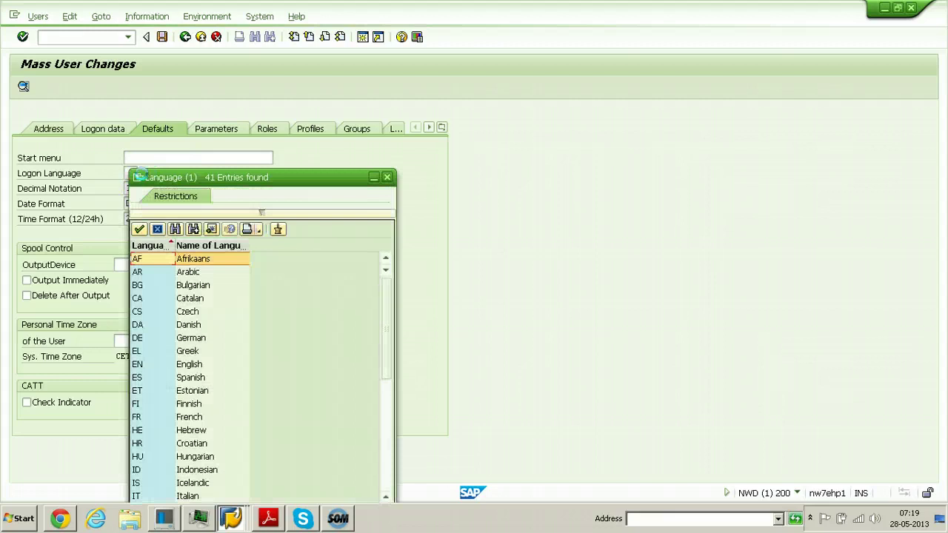
pyautogui.scroll(-7, 152, 328)
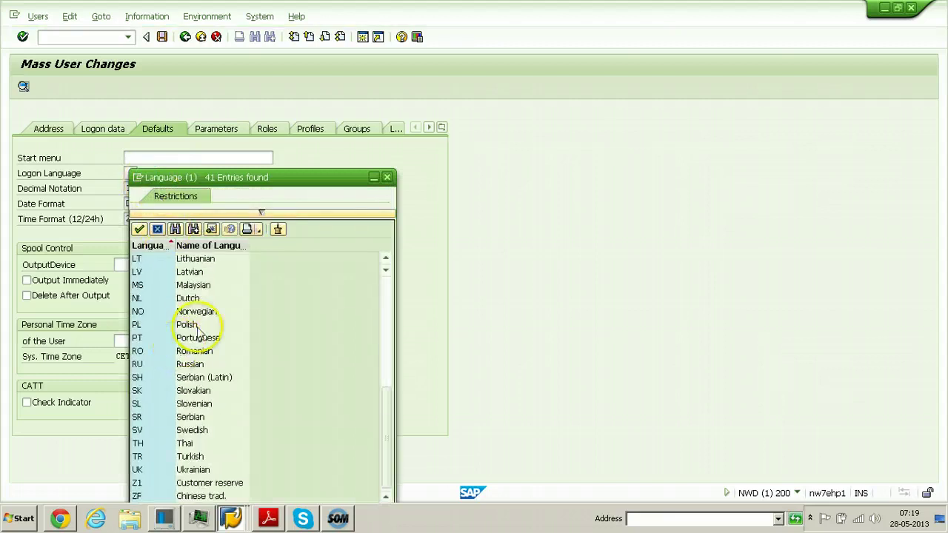
pyautogui.click(386, 177)
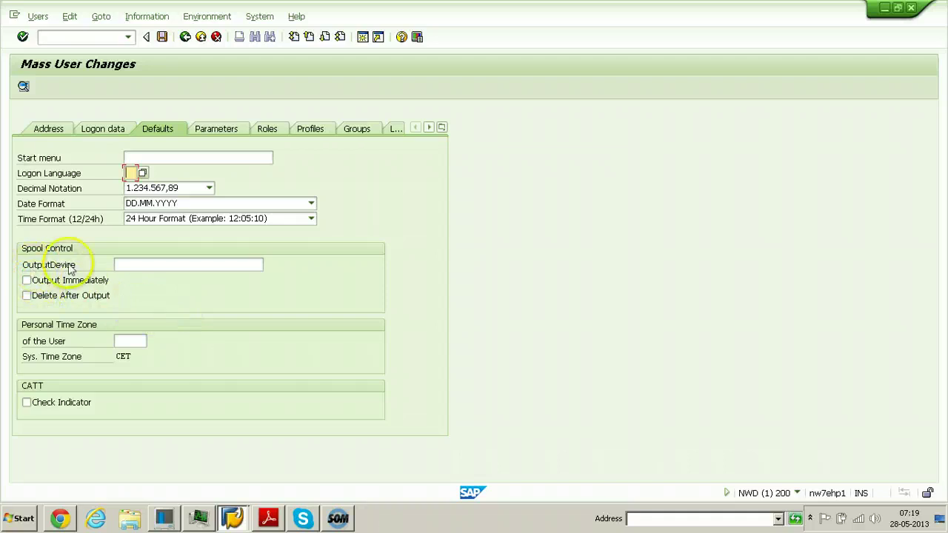
pyautogui.click(134, 265)
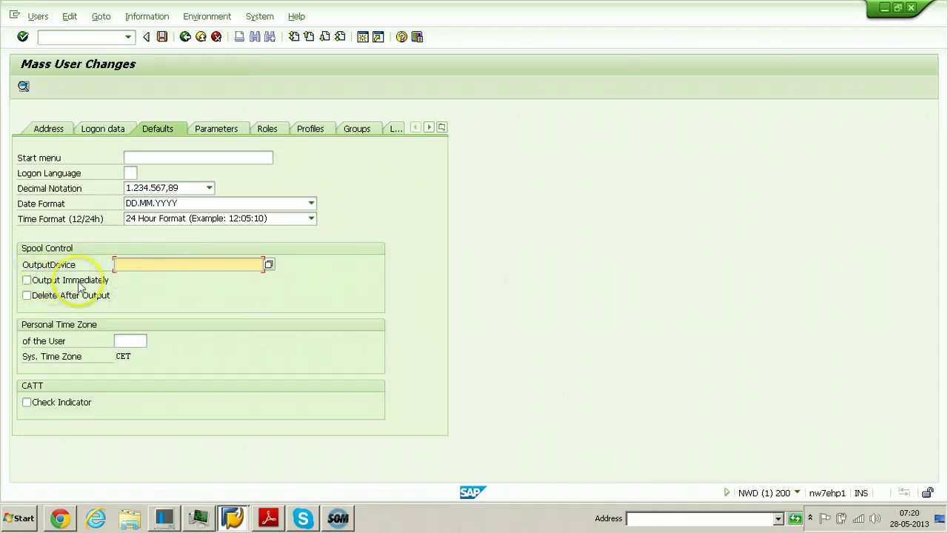
pyautogui.hotkey('ctrl', 'pagedown')
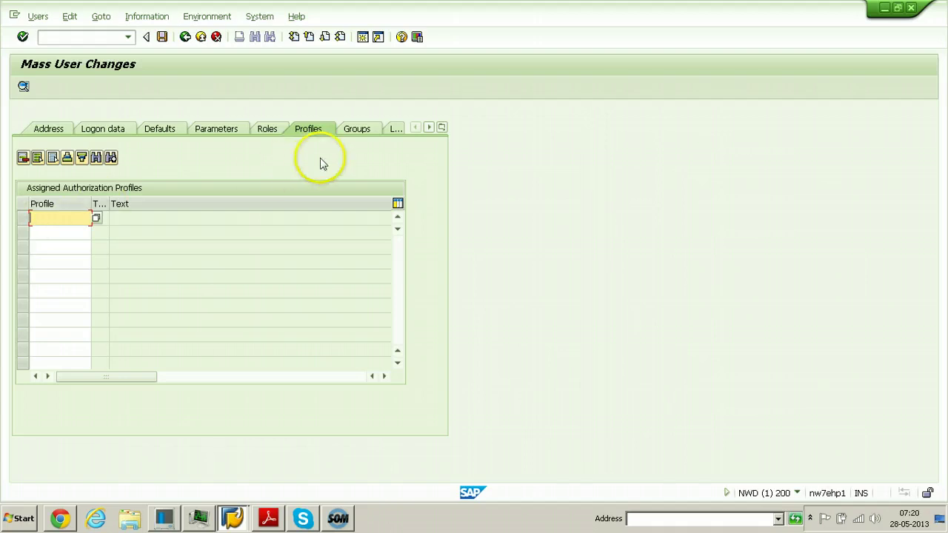
# - Save the mass creation and confirm Yes for all 10 users
pyautogui.click(161, 37)
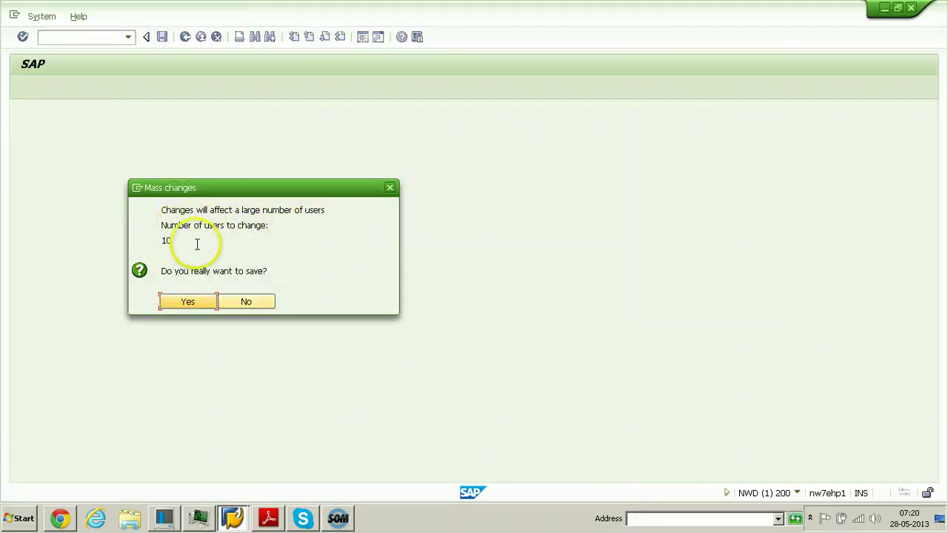
pyautogui.click(190, 301)
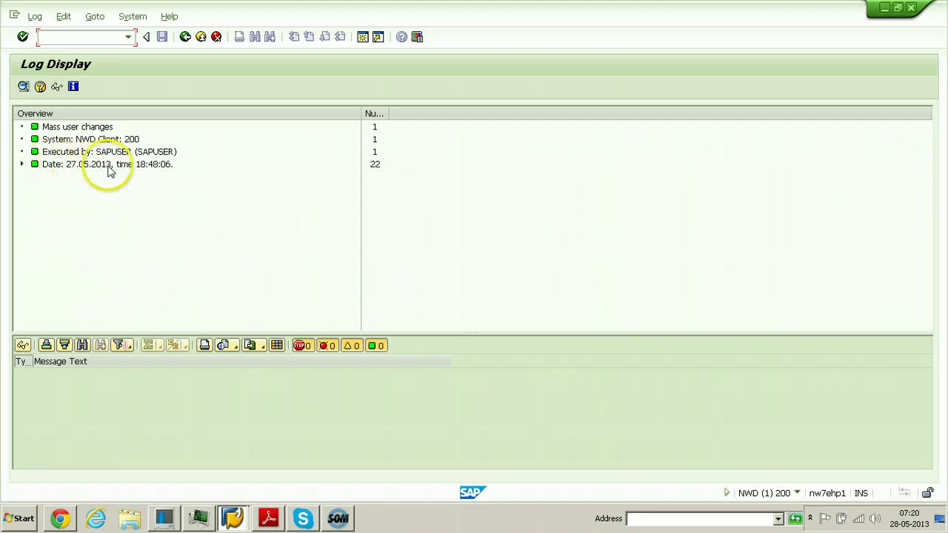
# - Export the log of created users and passwords in HTML format as user.htm
pyautogui.click(156, 170)
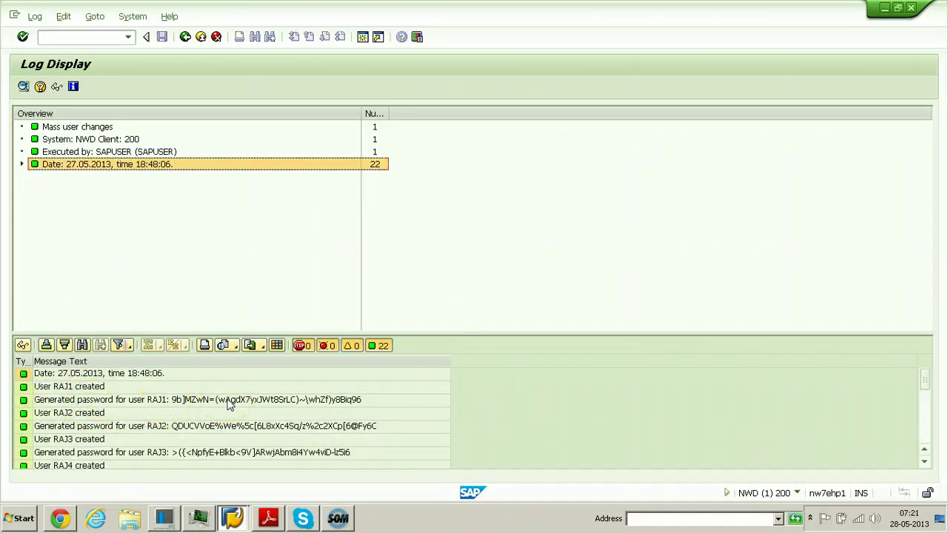
pyautogui.click(250, 345)
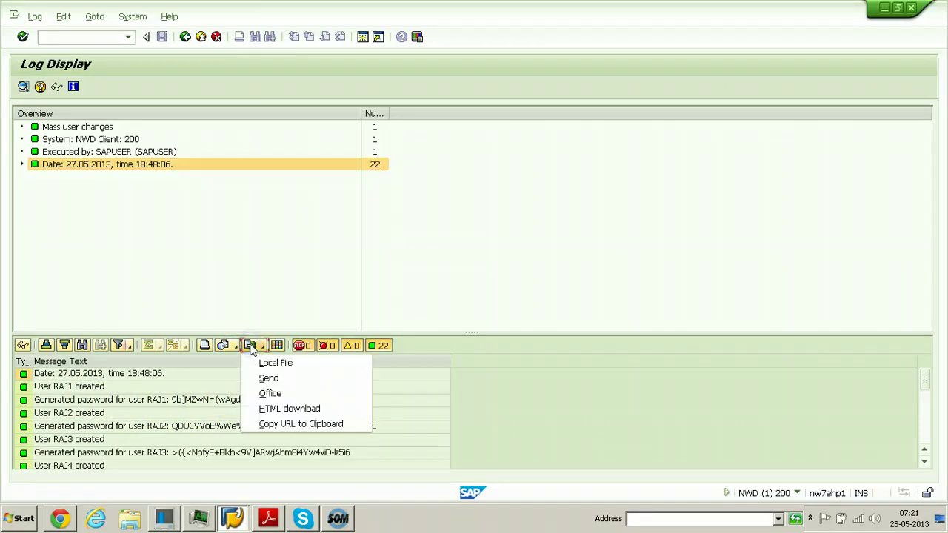
pyautogui.click(266, 363)
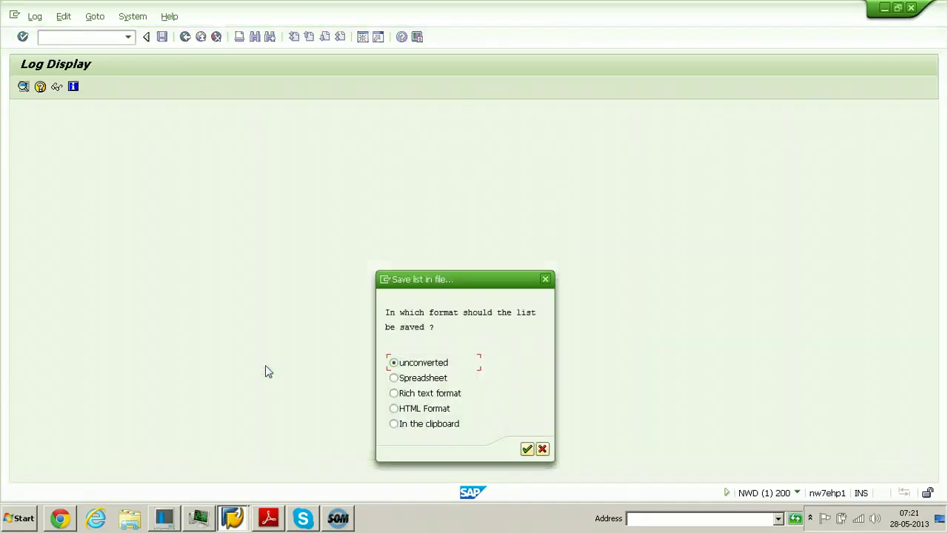
pyautogui.click(394, 409)
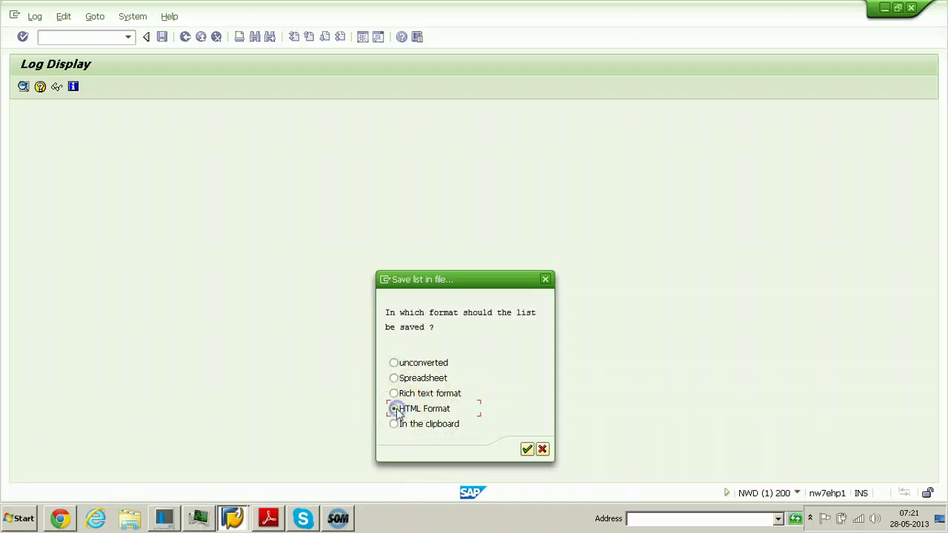
pyautogui.click(526, 449)
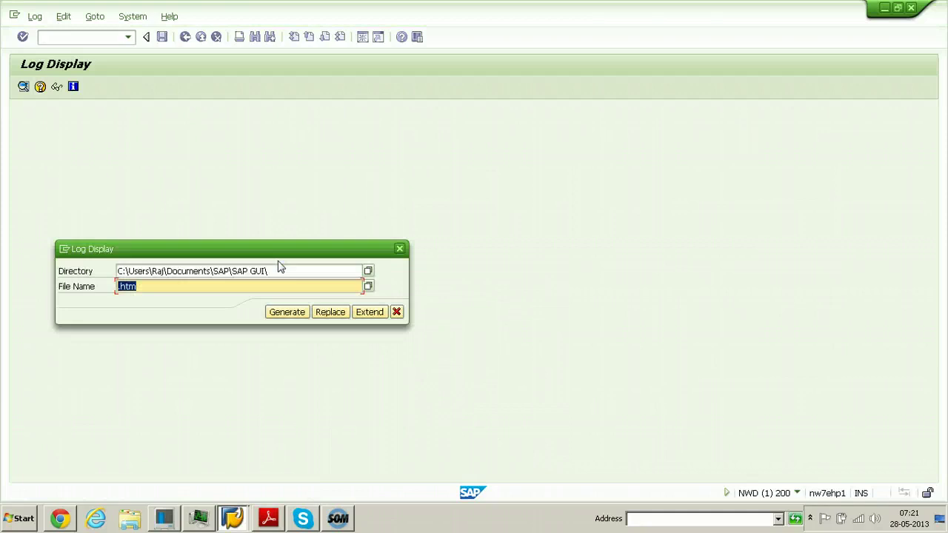
pyautogui.write('us')
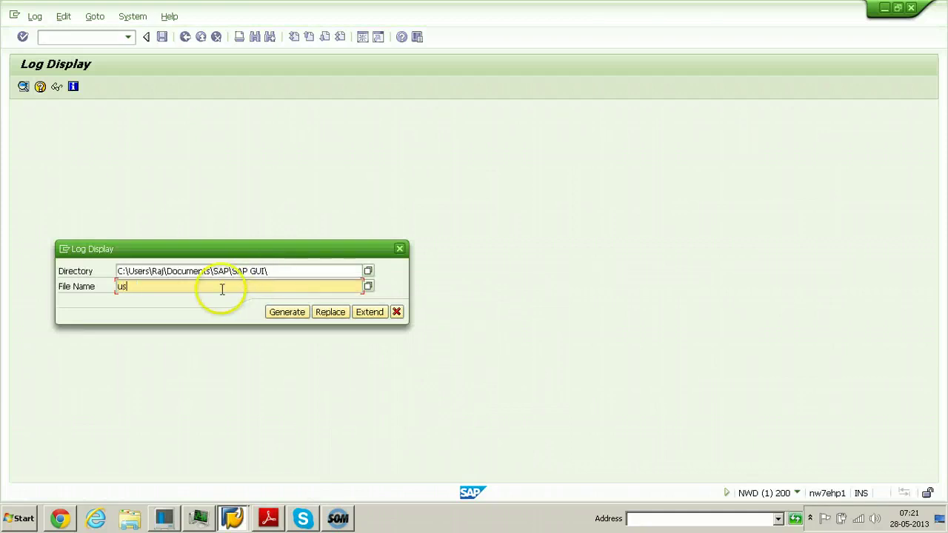
pyautogui.write('er.htm')
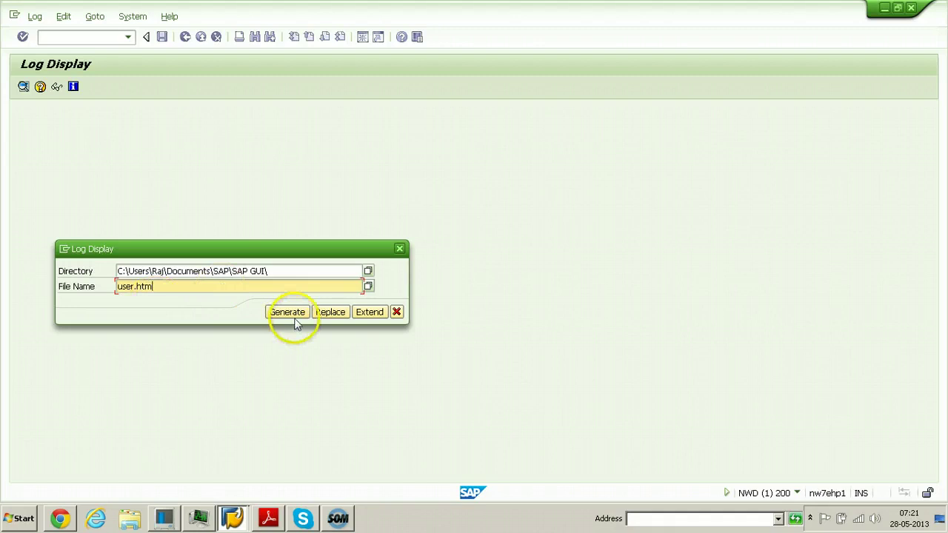
pyautogui.click(295, 316)
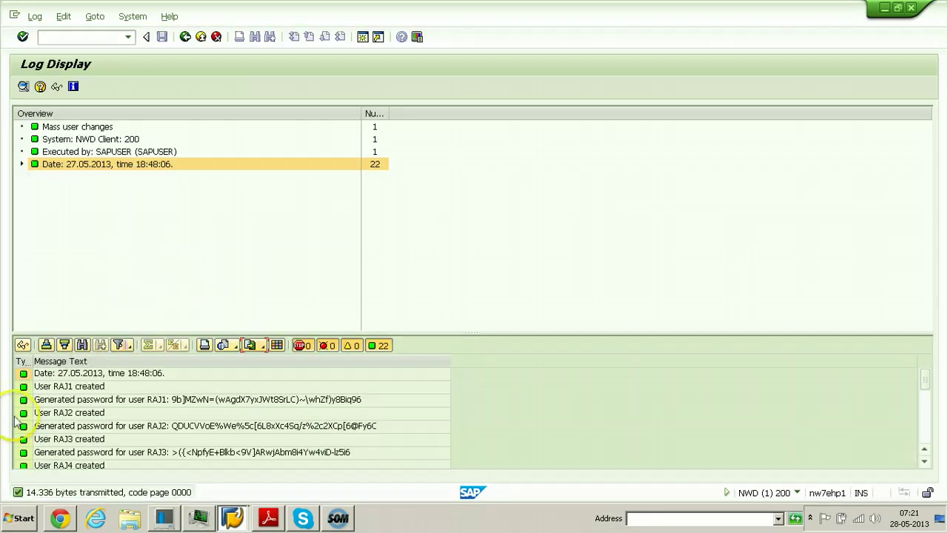
# - Browse from Documents into the SAP > SAP GUI folder
pyautogui.click(20, 518)
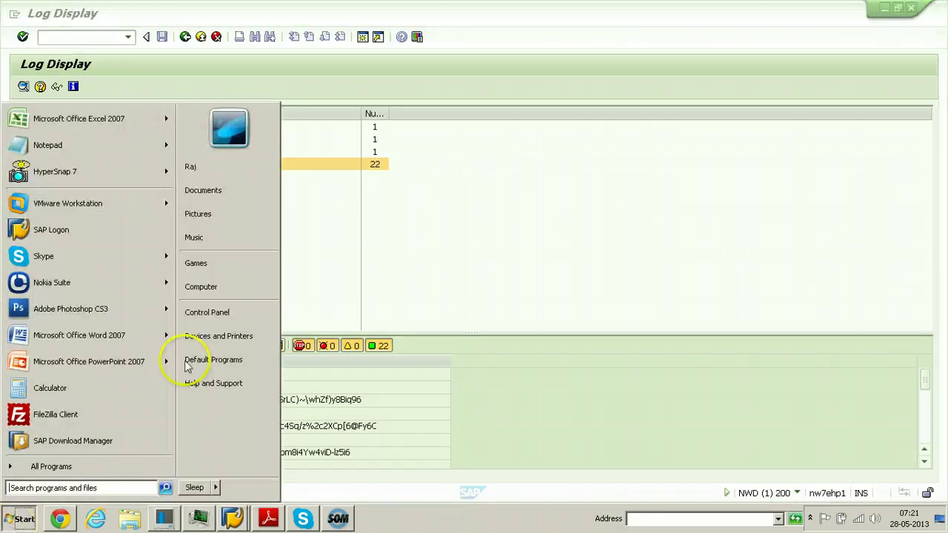
pyautogui.click(204, 191)
pyautogui.click(236, 190)
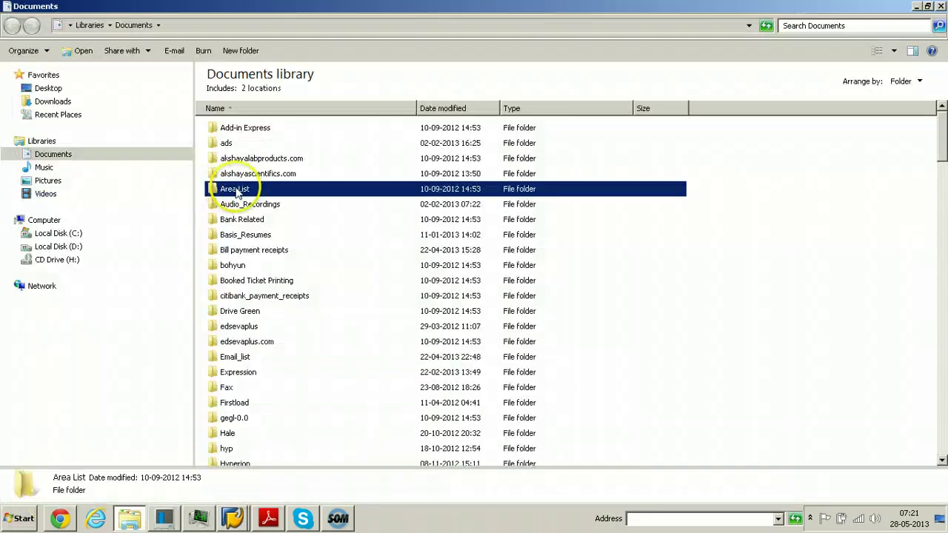
pyautogui.press('s')
pyautogui.click(226, 154)
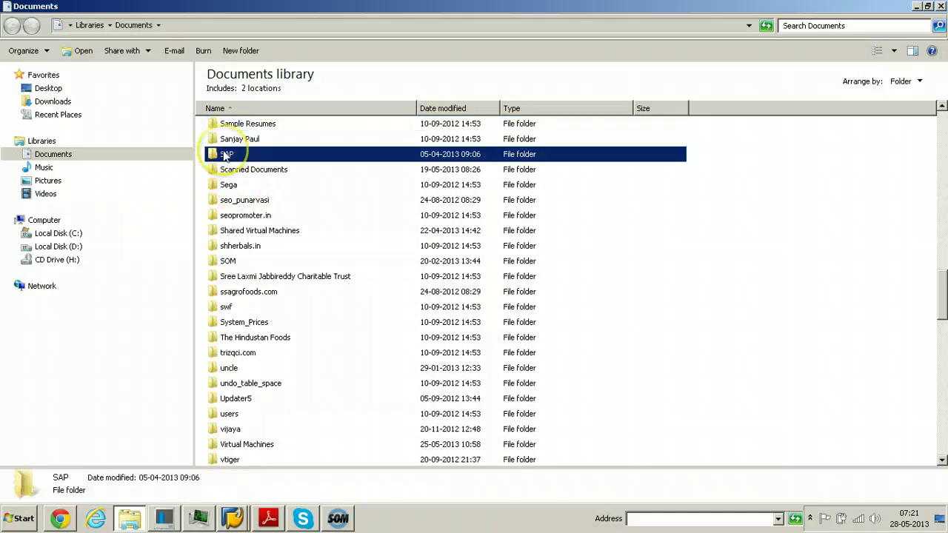
pyautogui.doubleClick(226, 154)
pyautogui.click(230, 143)
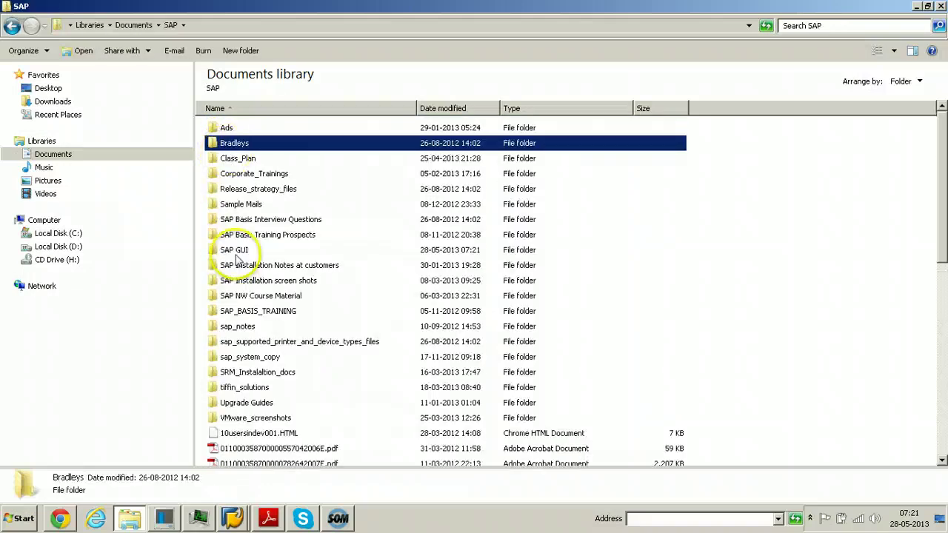
pyautogui.doubleClick(235, 252)
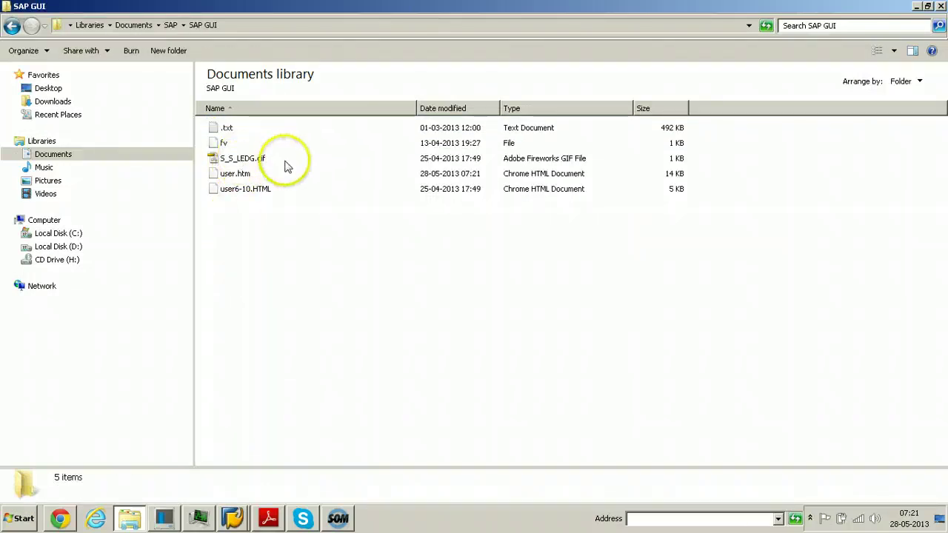
# - Check the properties of user.htm, then close them
pyautogui.click(235, 174)
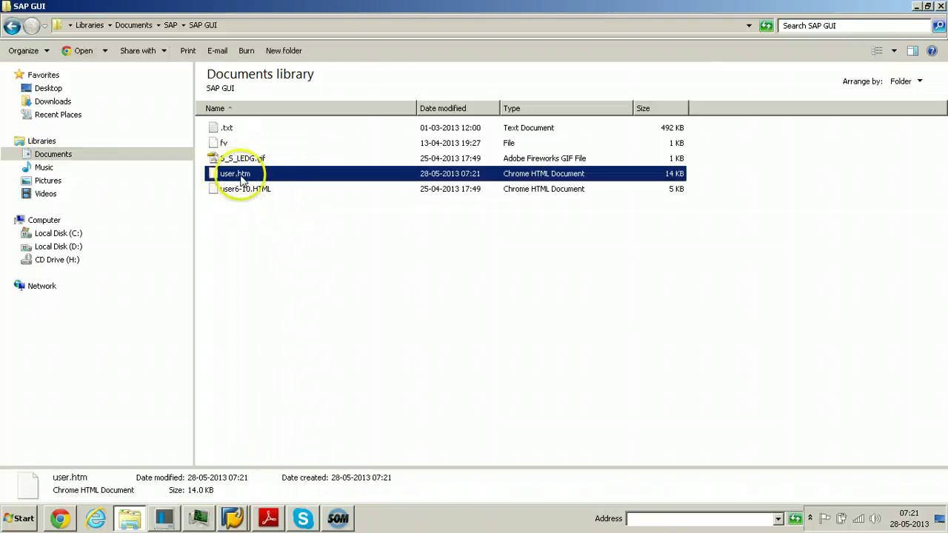
pyautogui.rightClick(243, 181)
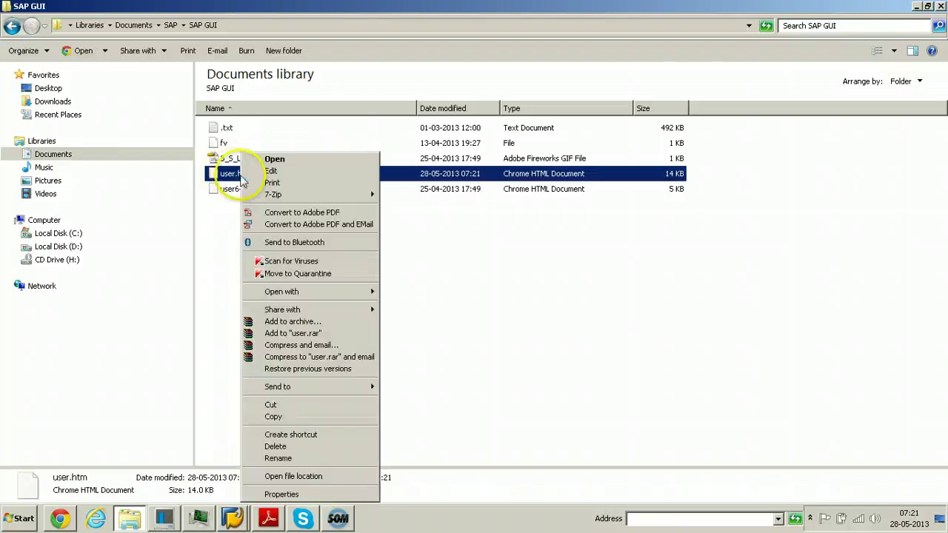
pyautogui.click(304, 500)
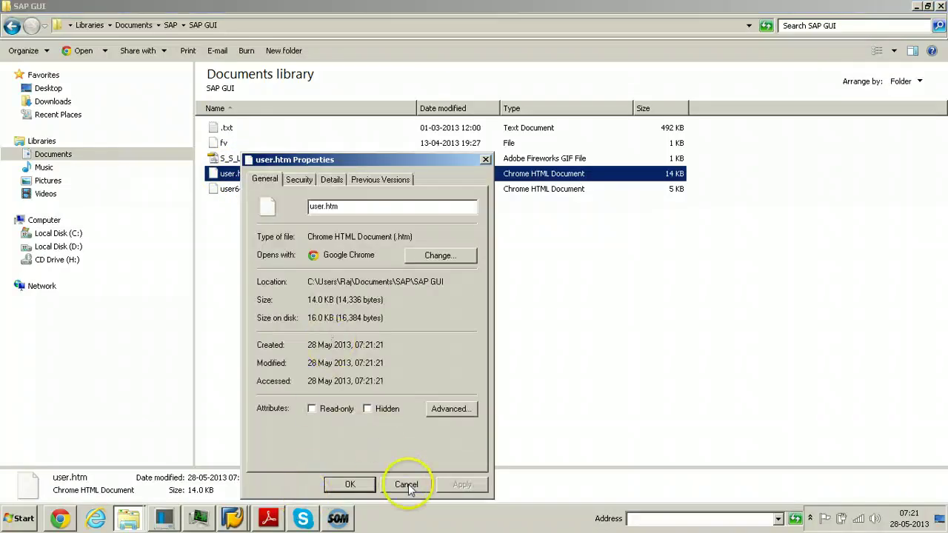
pyautogui.click(406, 485)
# - Open user.htm with Internet Explorer
pyautogui.rightClick(262, 177)
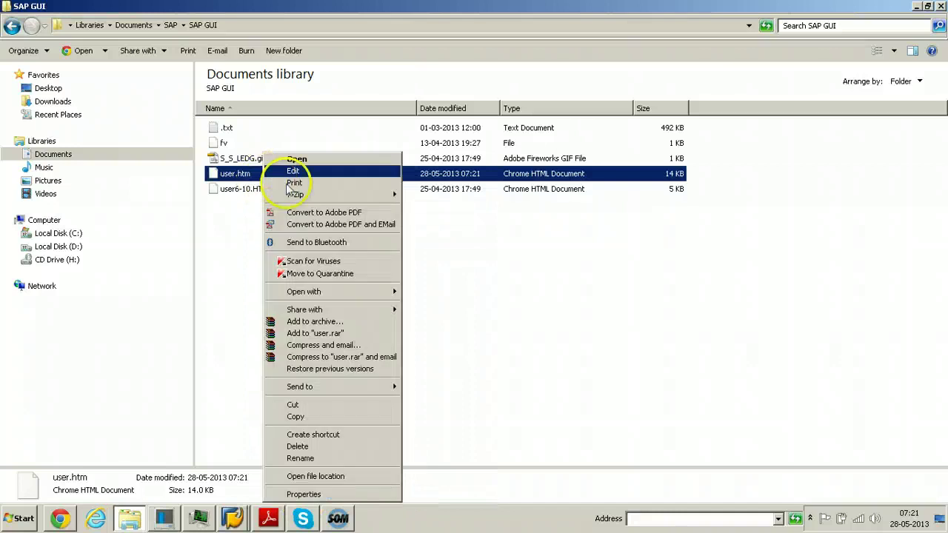
pyautogui.moveTo(333, 292)
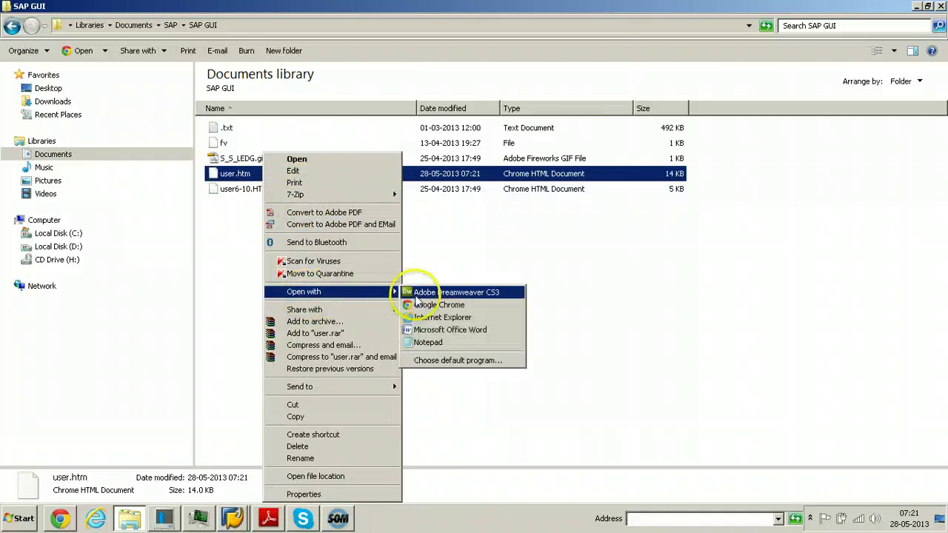
pyautogui.click(427, 319)
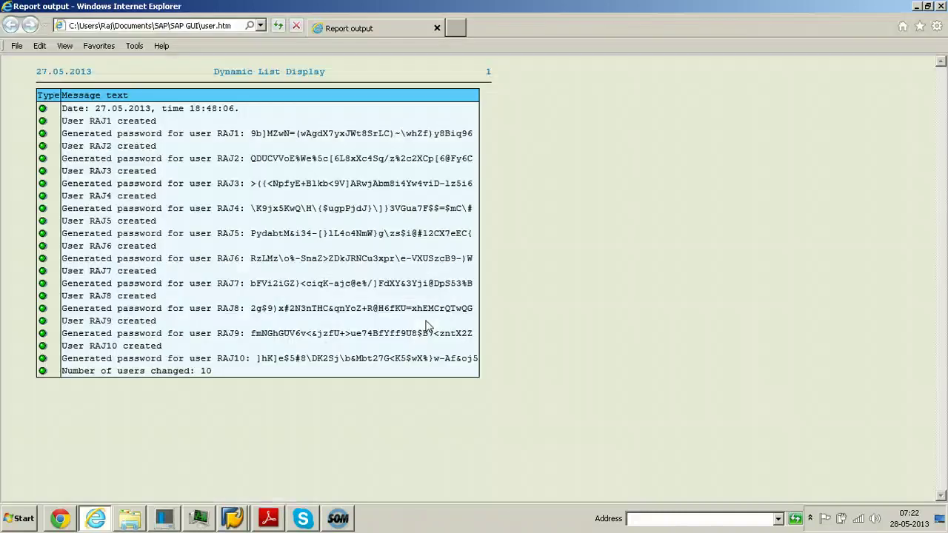
pyautogui.click(311, 184)
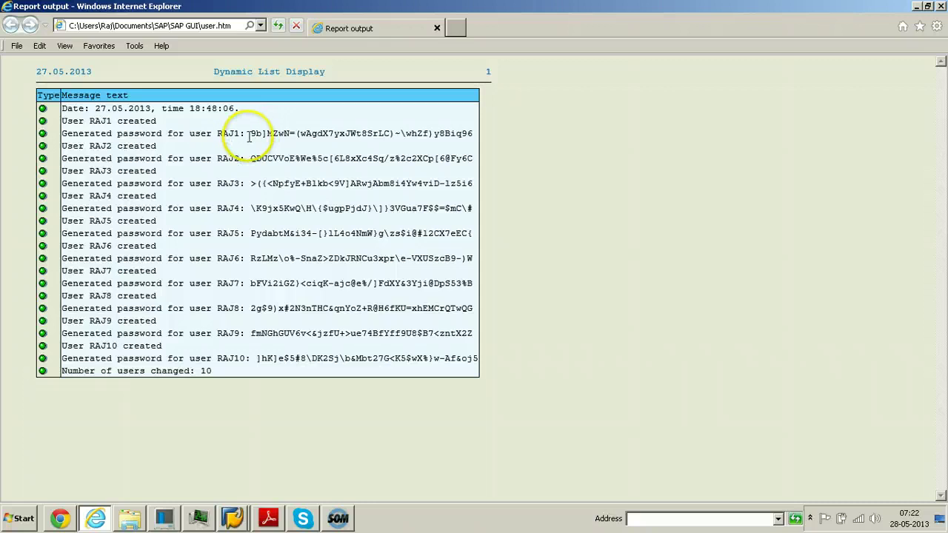
# - Select RAJ1's generated password in the report and return to SAP's Log Display
pyautogui.moveTo(250, 134); pyautogui.dragTo(473, 133)
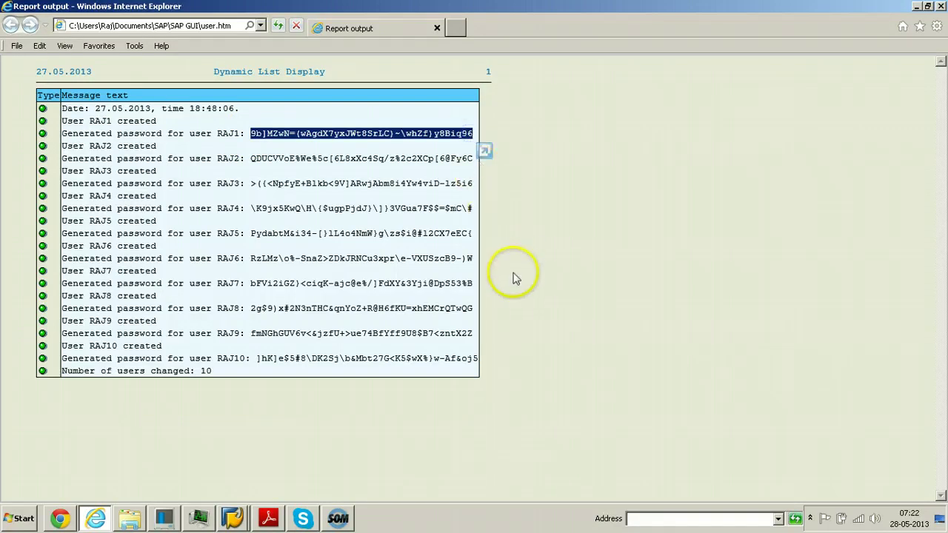
pyautogui.click(240, 507)
pyautogui.click(229, 488)
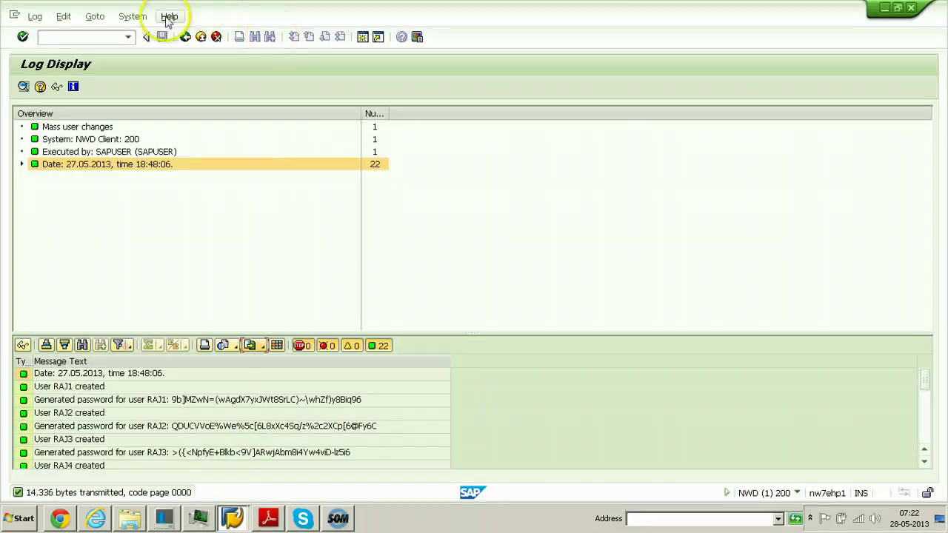
# - Log off via the System menu, then open the Netweaver 7.0 logon from SAP Logon
pyautogui.click(131, 17)
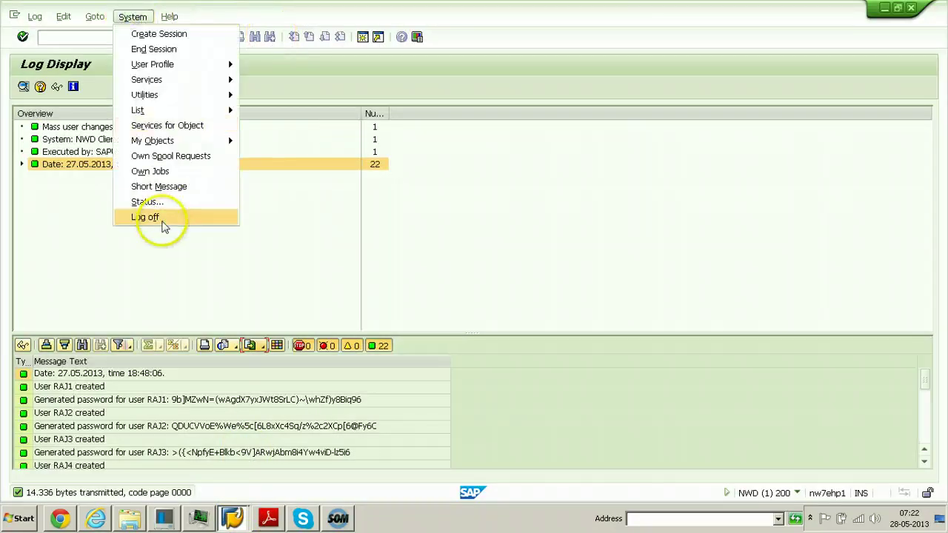
pyautogui.click(162, 221)
pyautogui.click(138, 256)
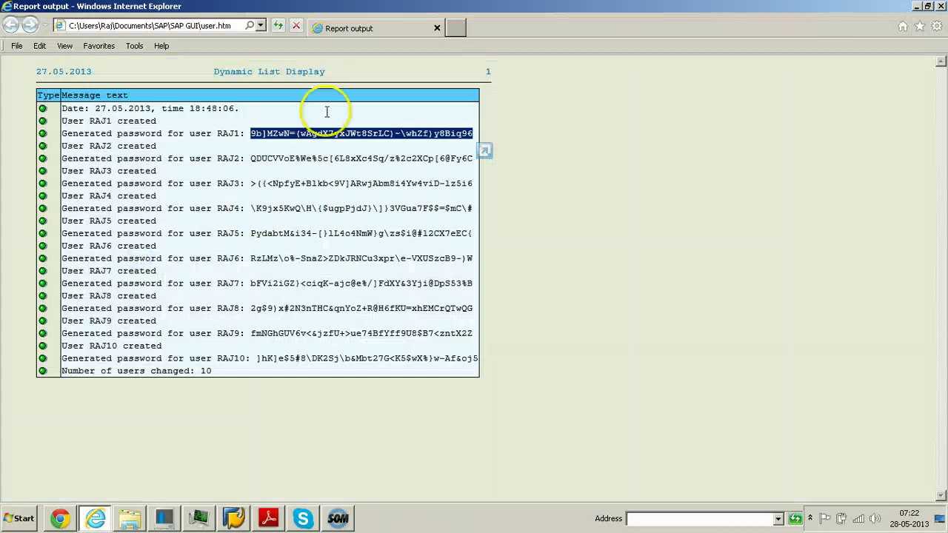
pyautogui.click(233, 518)
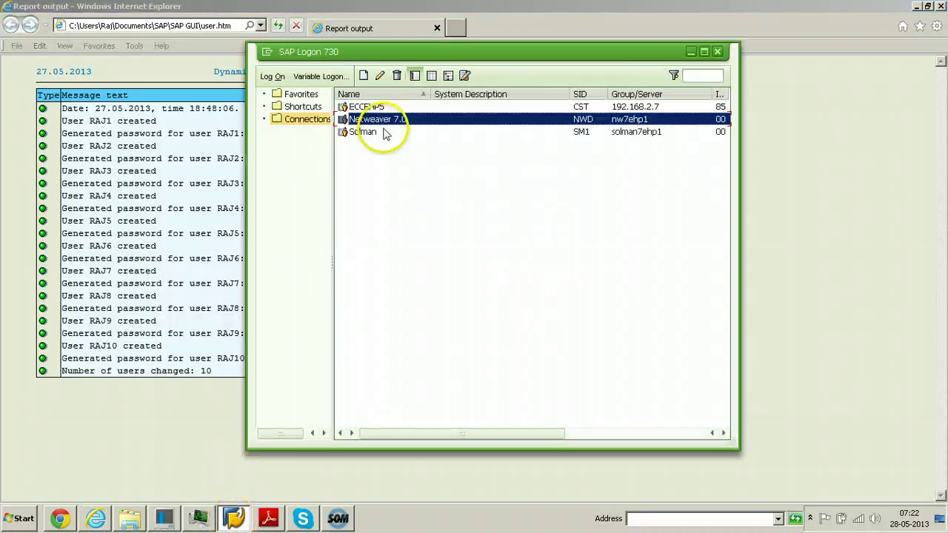
pyautogui.click(398, 204)
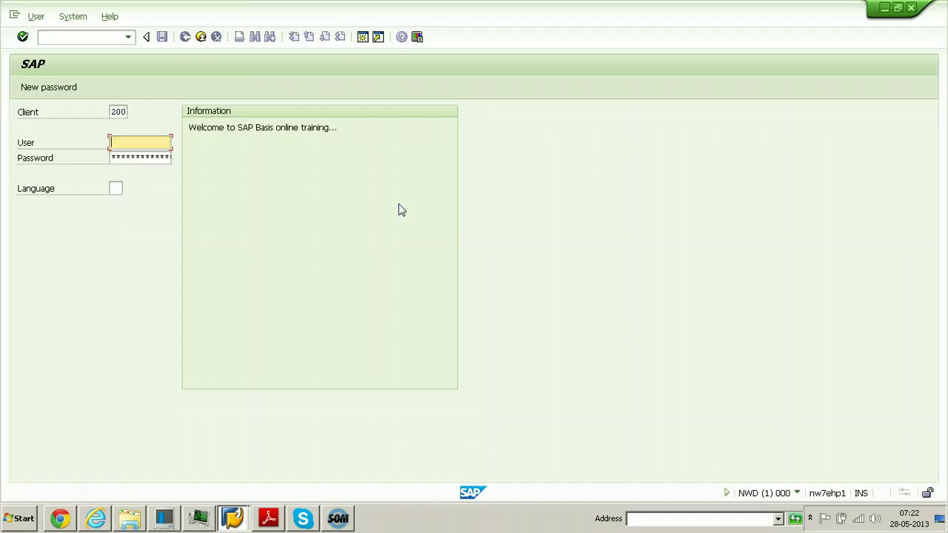
# - Log on as RAJ1 with the generated password, set a new password, and dismiss the copyright notice
pyautogui.write('raj1')
pyautogui.press('Tab')
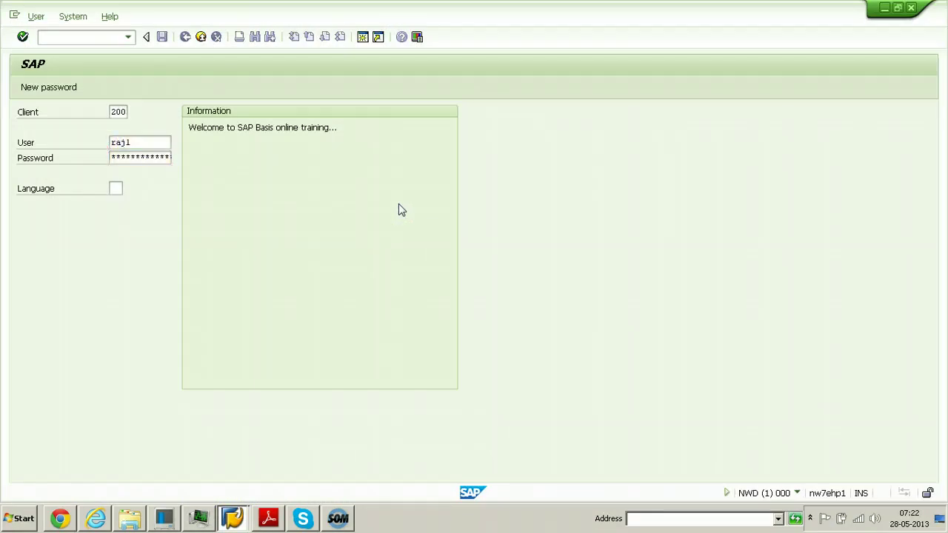
pyautogui.press('Return')
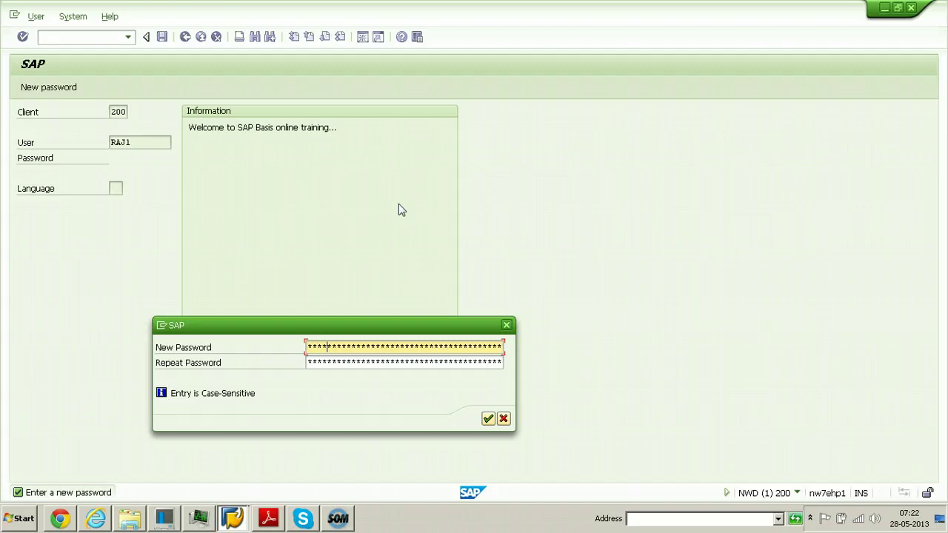
pyautogui.press('Tab')
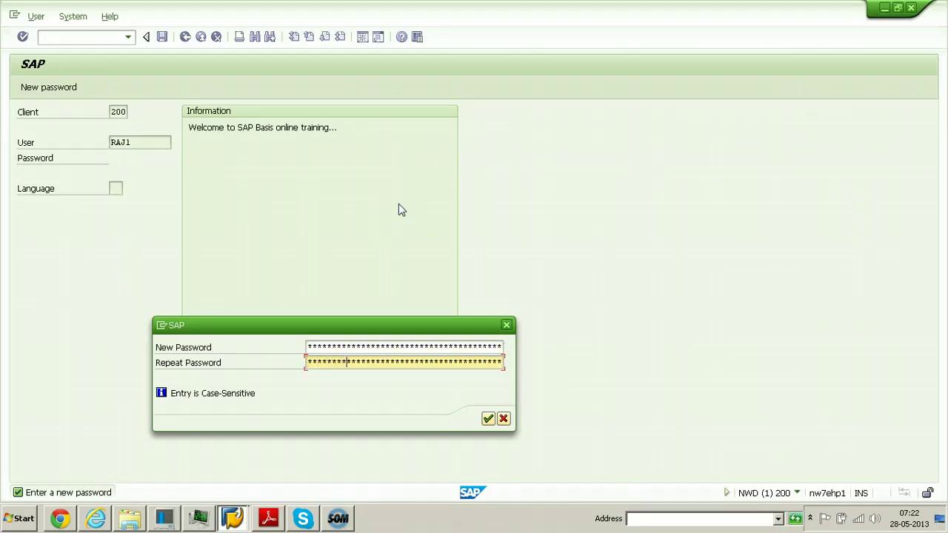
pyautogui.press('Return')
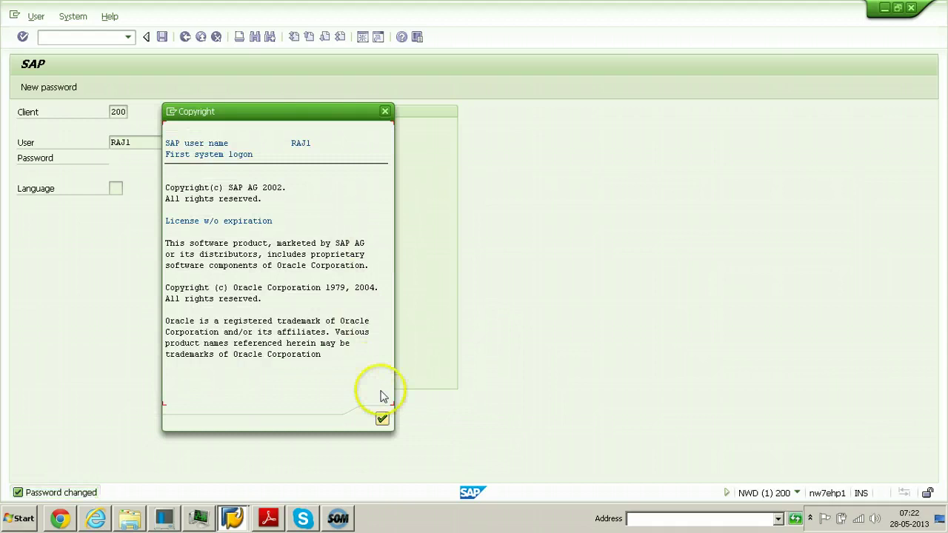
pyautogui.click(382, 419)
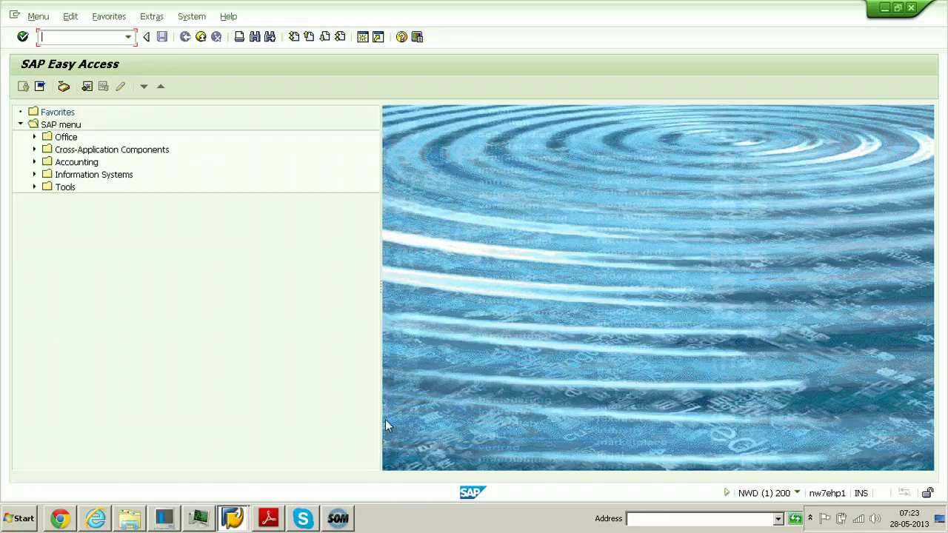
pyautogui.click(695, 527)
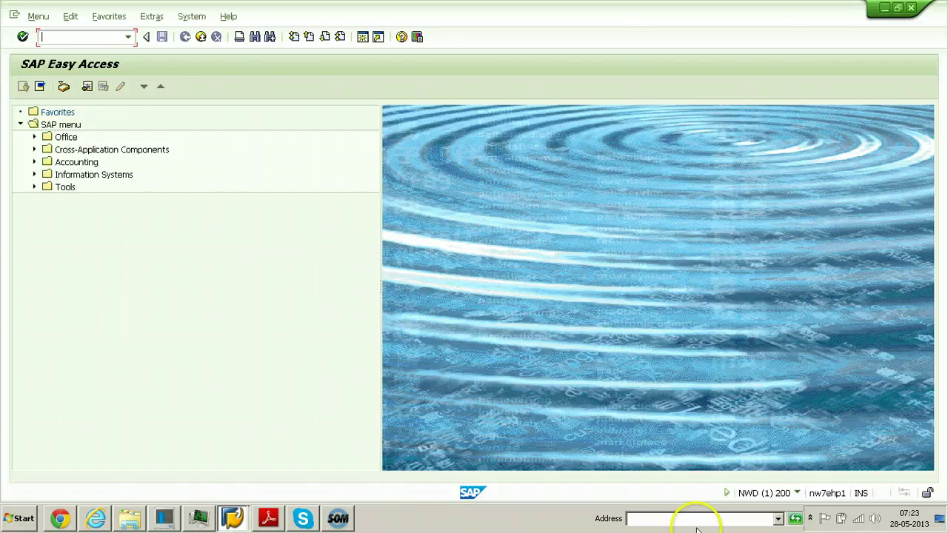
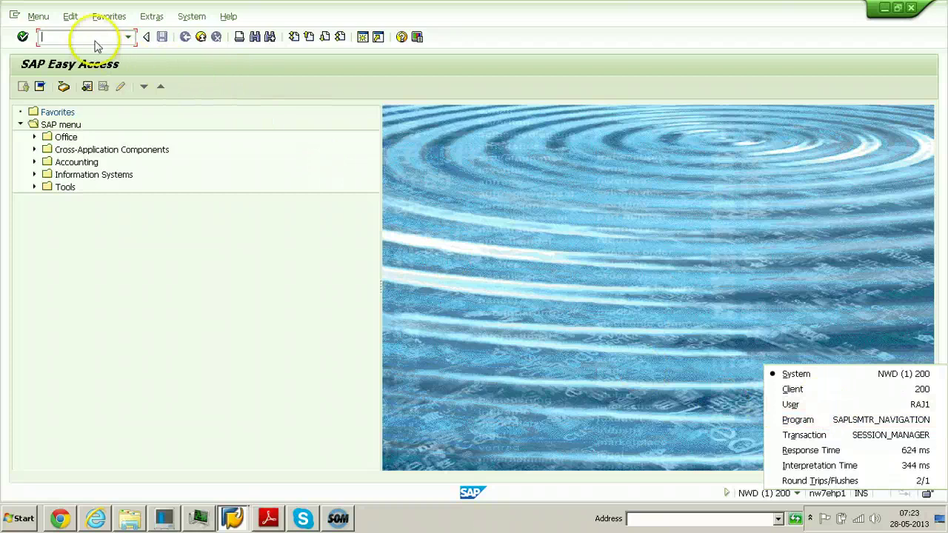
# - Dismiss the SU01 authorization error and log off the session, confirming with Yes
pyautogui.click(95, 39)
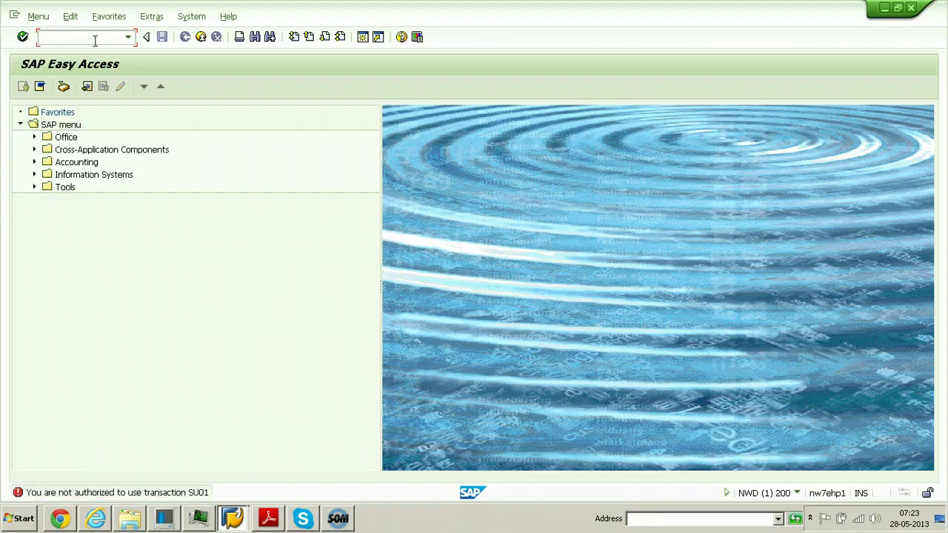
pyautogui.click(27, 490)
pyautogui.click(191, 17)
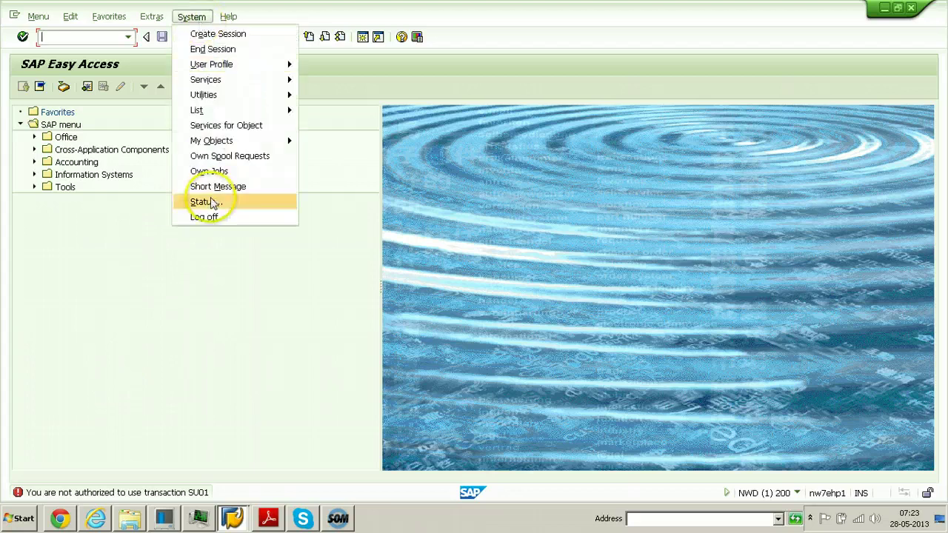
pyautogui.click(211, 221)
pyautogui.click(155, 258)
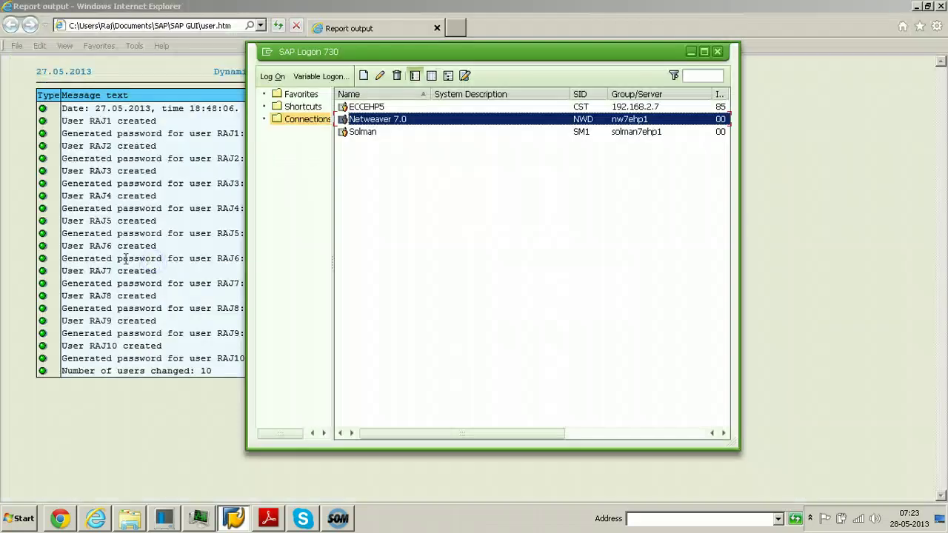
# - Log into Netweaver 7.0 with the administrator account and its password, then run SU10
pyautogui.click(395, 123)
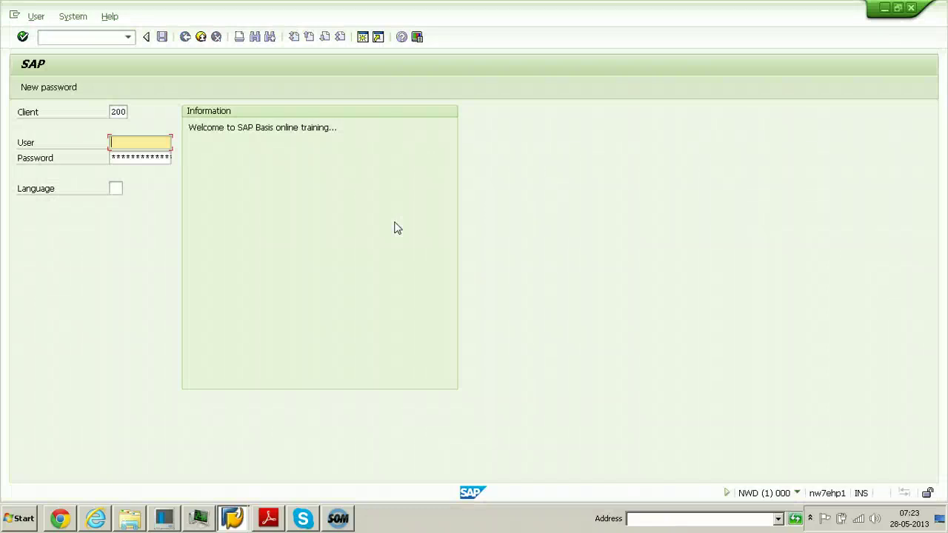
pyautogui.write('sapuser')
pyautogui.press('Tab')
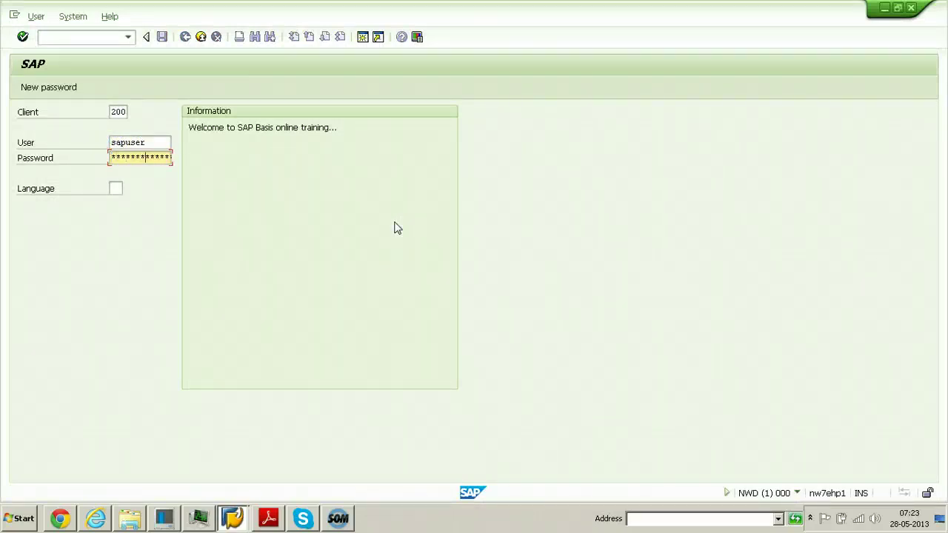
pyautogui.press('Return')
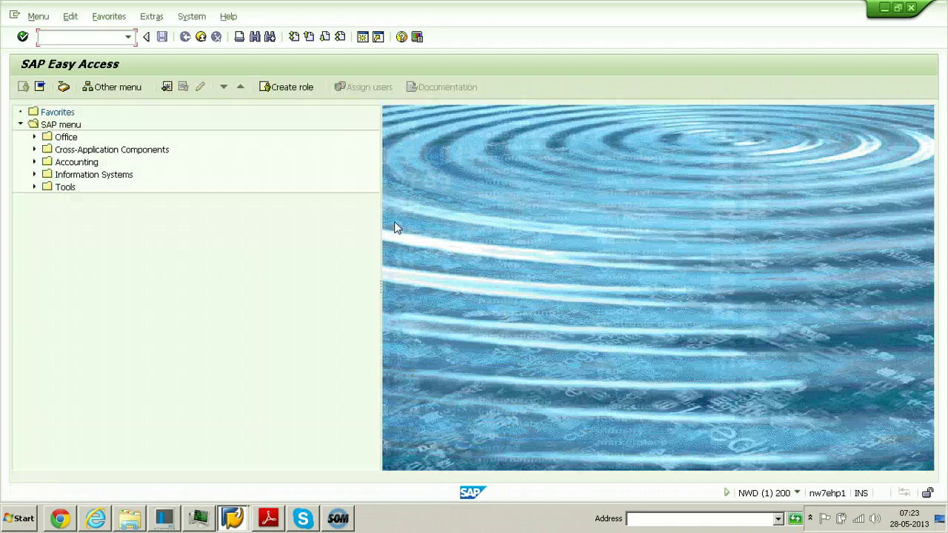
pyautogui.write('su10')
pyautogui.press('Return')
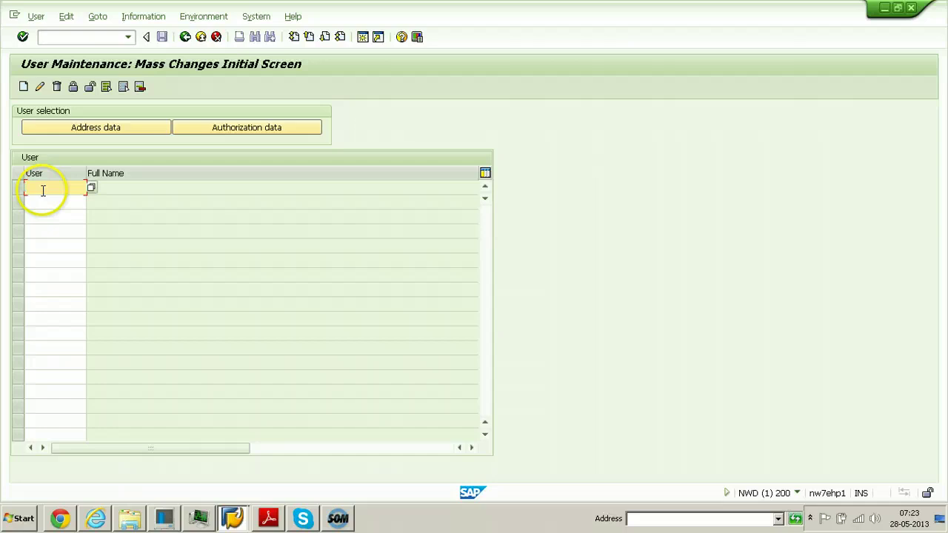
# - Search users via F4 and copy the ten test users RAJ1 through RAJ10 into the list
pyautogui.click(91, 187)
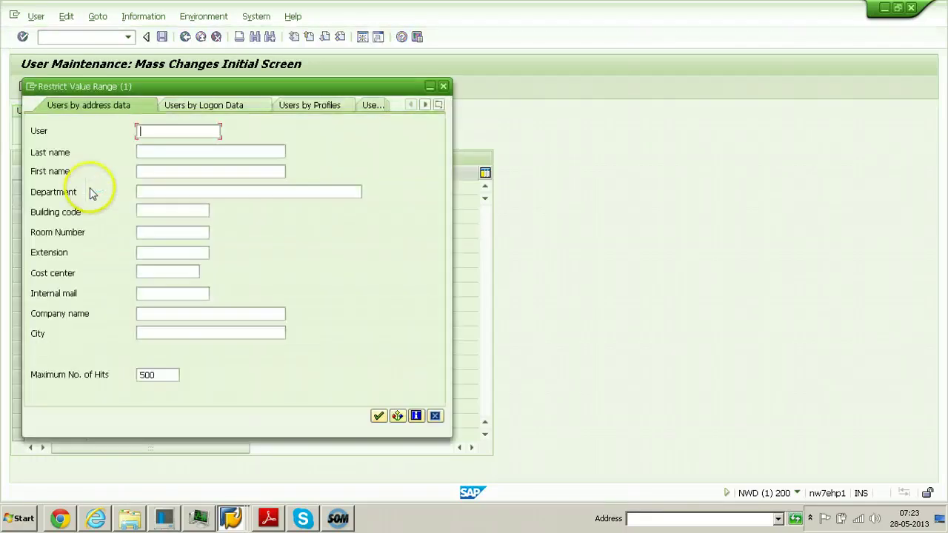
pyautogui.click(378, 416)
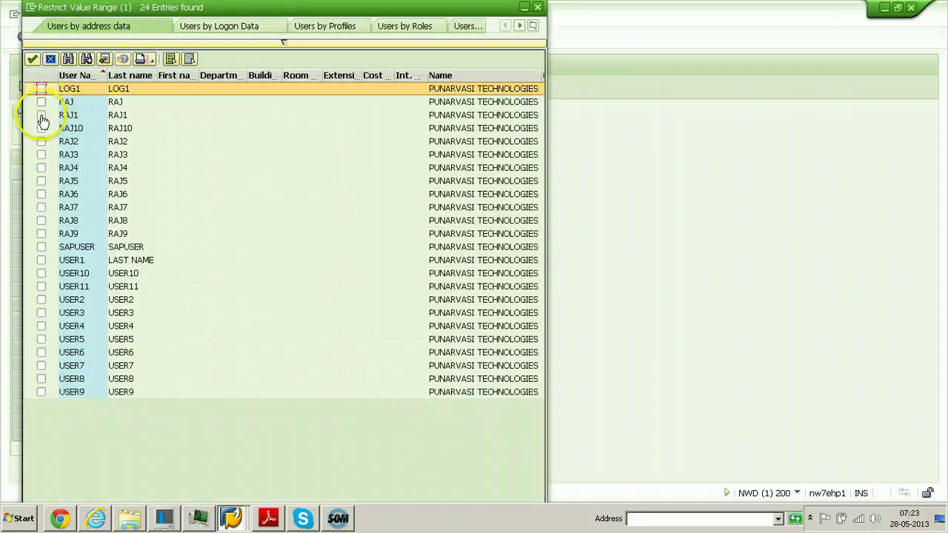
pyautogui.click(42, 116)
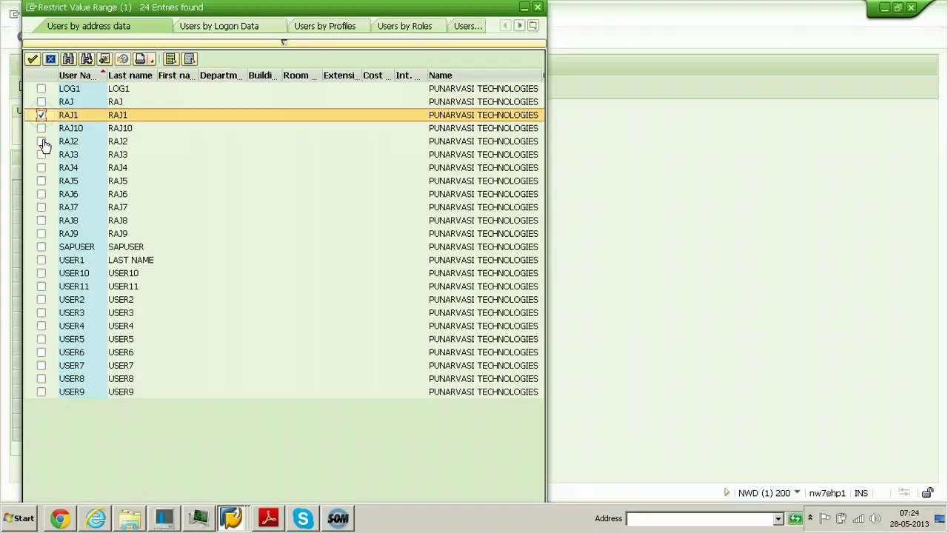
pyautogui.click(41, 142)
pyautogui.click(42, 154)
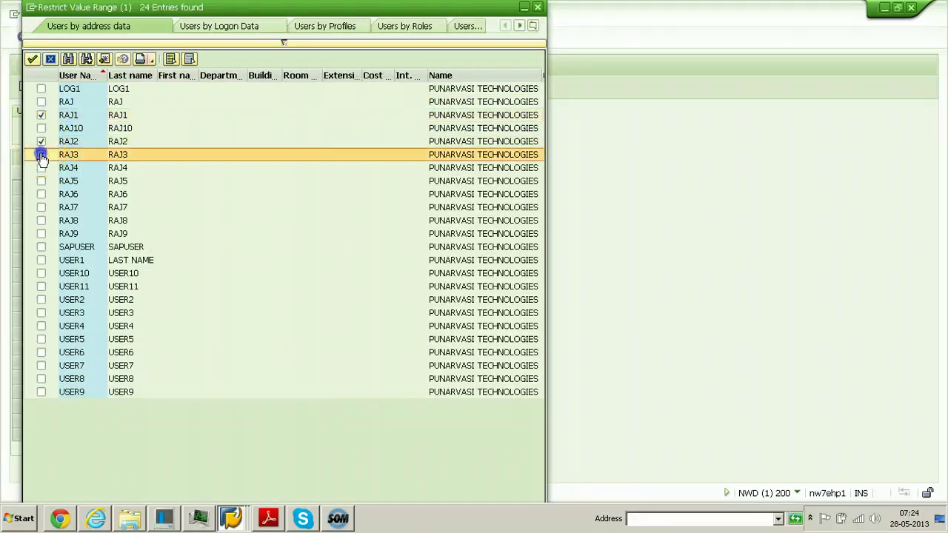
pyautogui.click(42, 167)
pyautogui.click(41, 181)
pyautogui.click(41, 194)
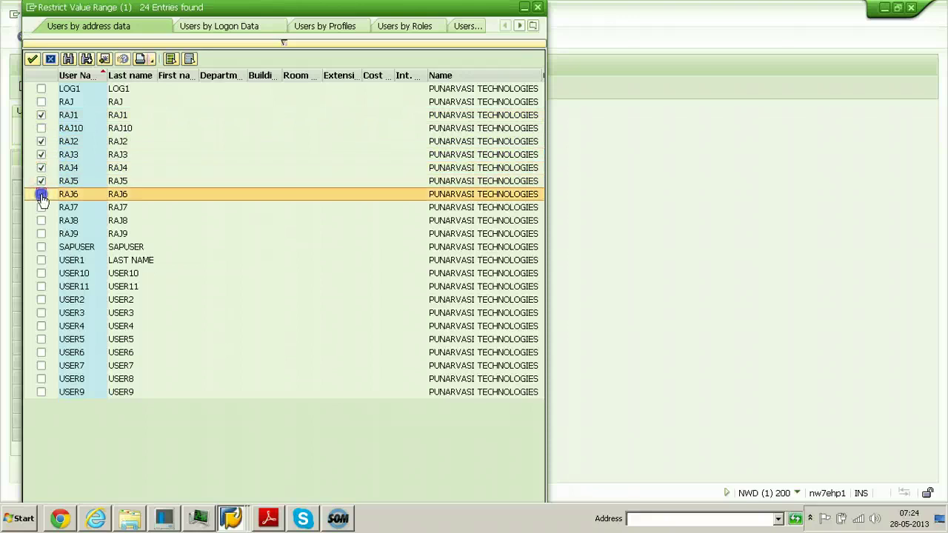
pyautogui.click(41, 207)
pyautogui.click(41, 220)
pyautogui.click(42, 234)
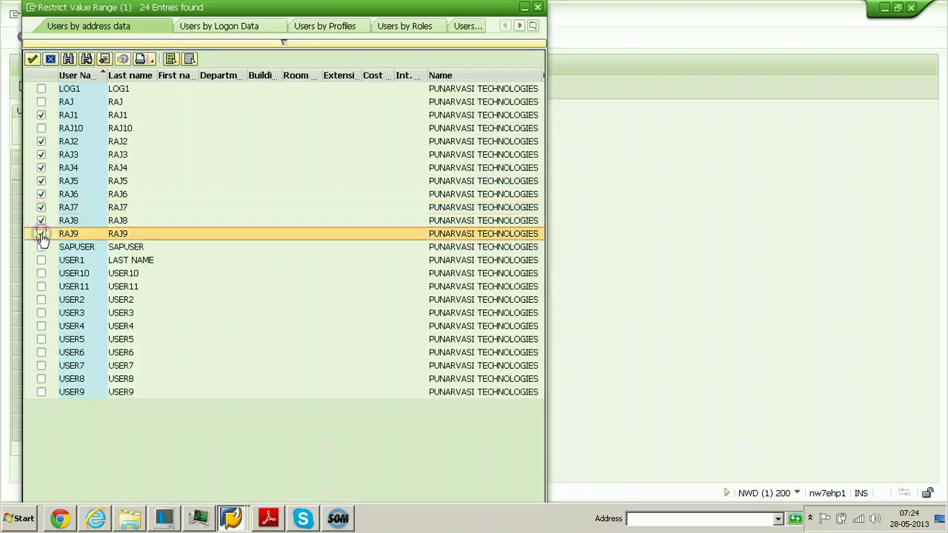
pyautogui.click(41, 129)
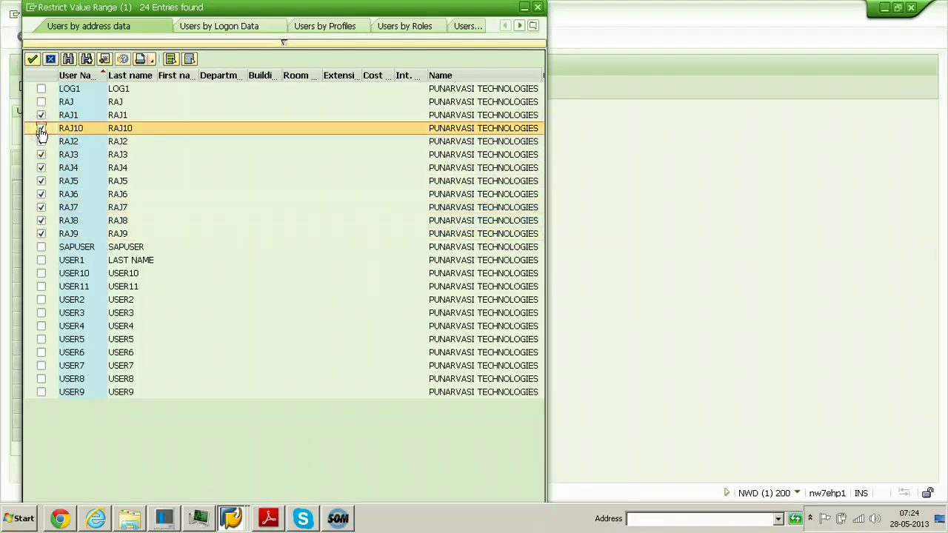
pyautogui.click(33, 60)
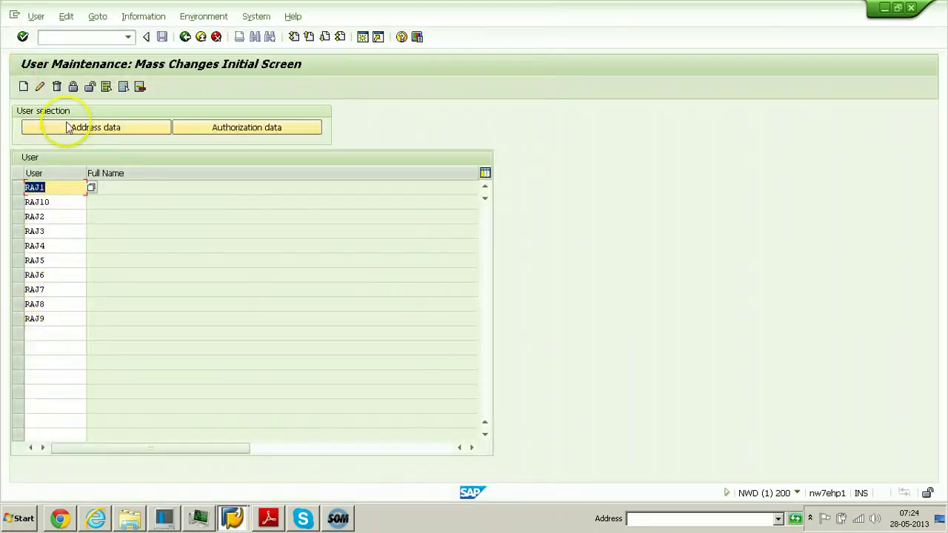
# - Enter SAP_ALL and SAP_NEW on the Profiles tab in change mode, then save and confirm
pyautogui.click(40, 87)
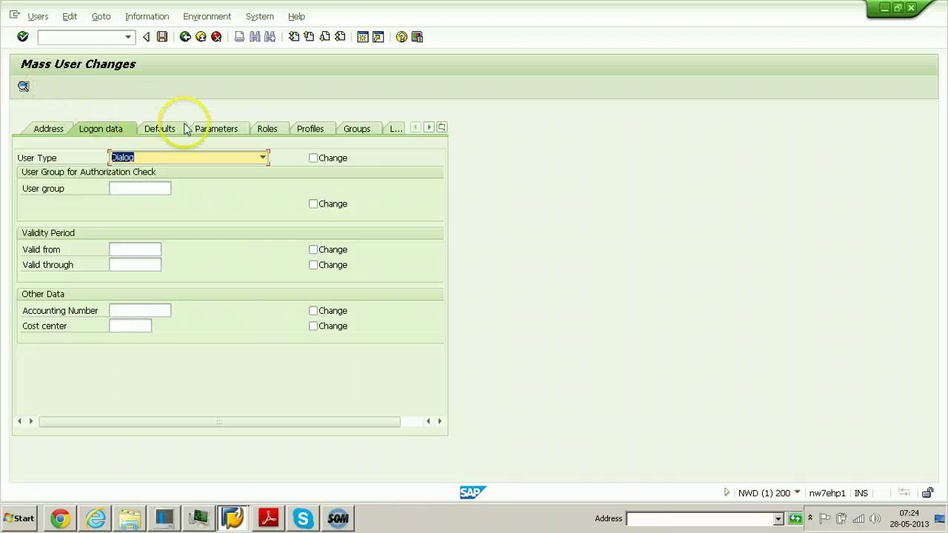
pyautogui.click(309, 131)
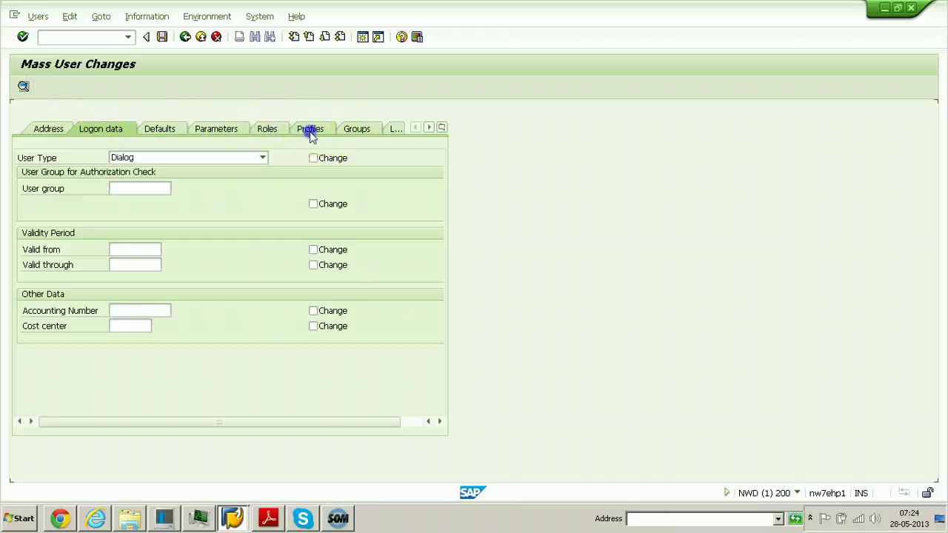
pyautogui.write('SAP')
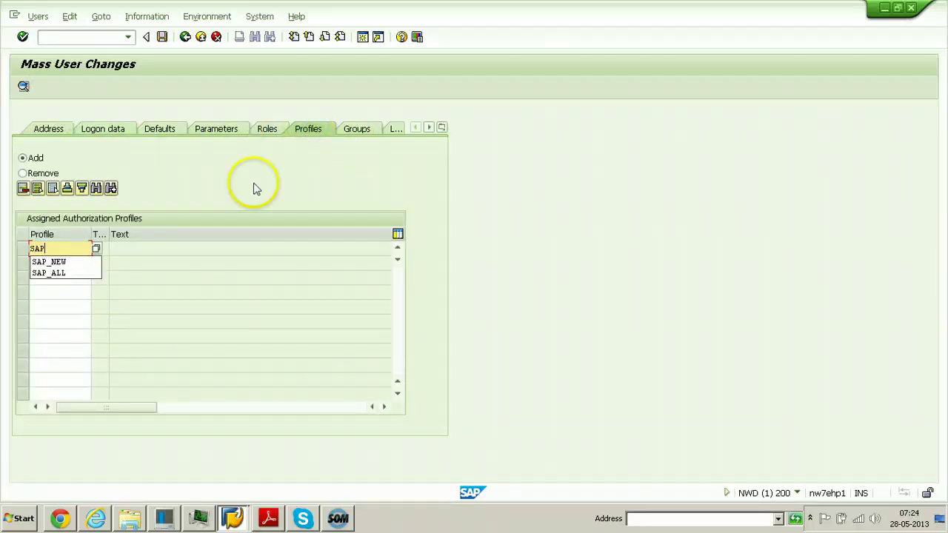
pyautogui.write('_ALL')
pyautogui.press('Return')
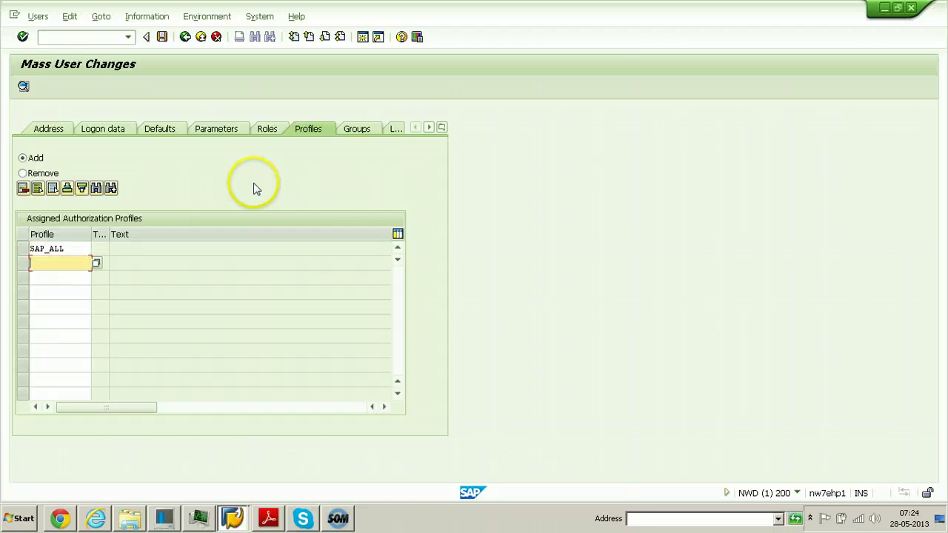
pyautogui.write('SAP_NEW')
pyautogui.click(252, 189)
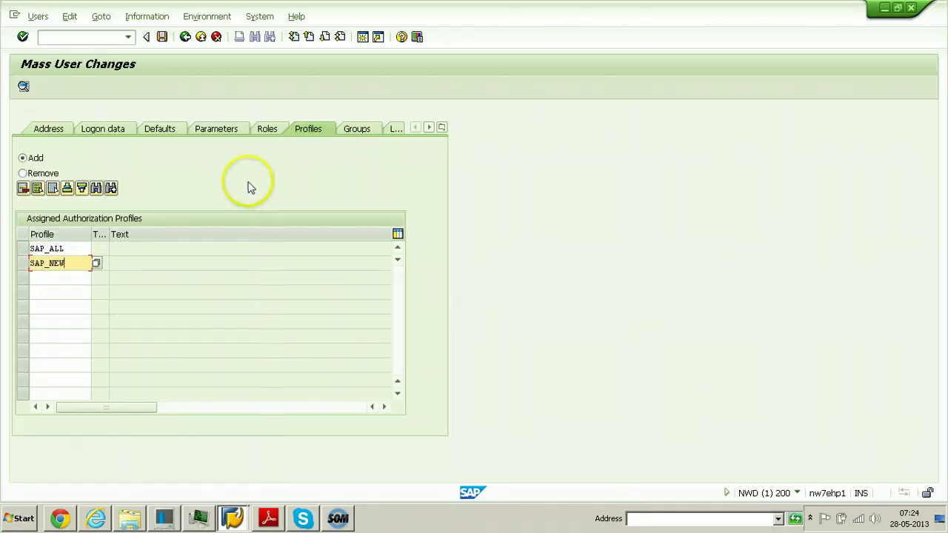
pyautogui.click(162, 36)
pyautogui.click(189, 303)
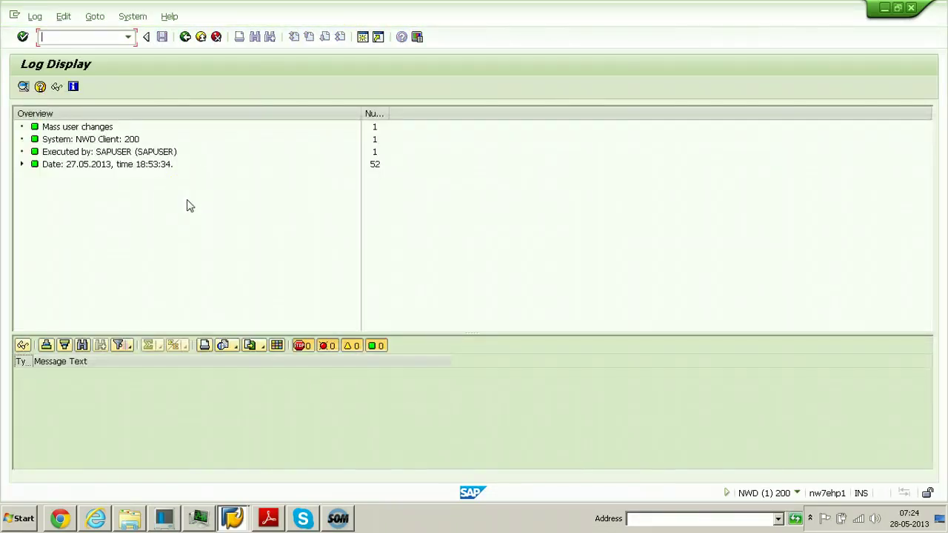
# - Expand the log to review the 52 profile-addition success messages, then request log off
pyautogui.click(61, 166)
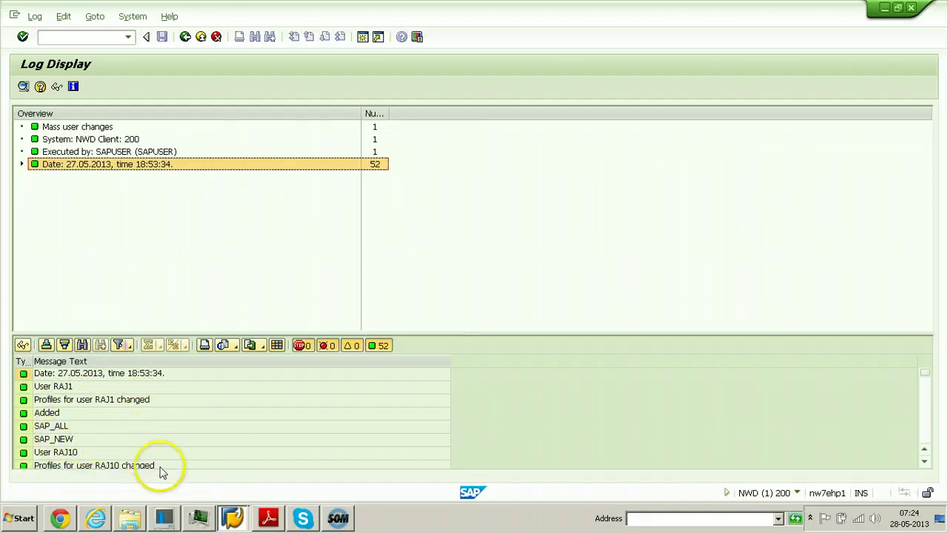
pyautogui.click(924, 461)
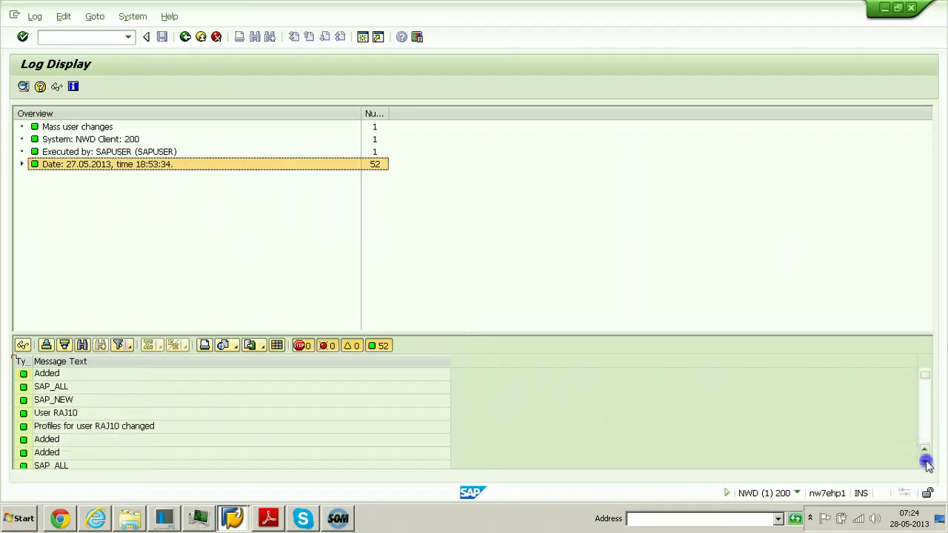
pyautogui.click(924, 461)
pyautogui.click(924, 461)
pyautogui.click(924, 461)
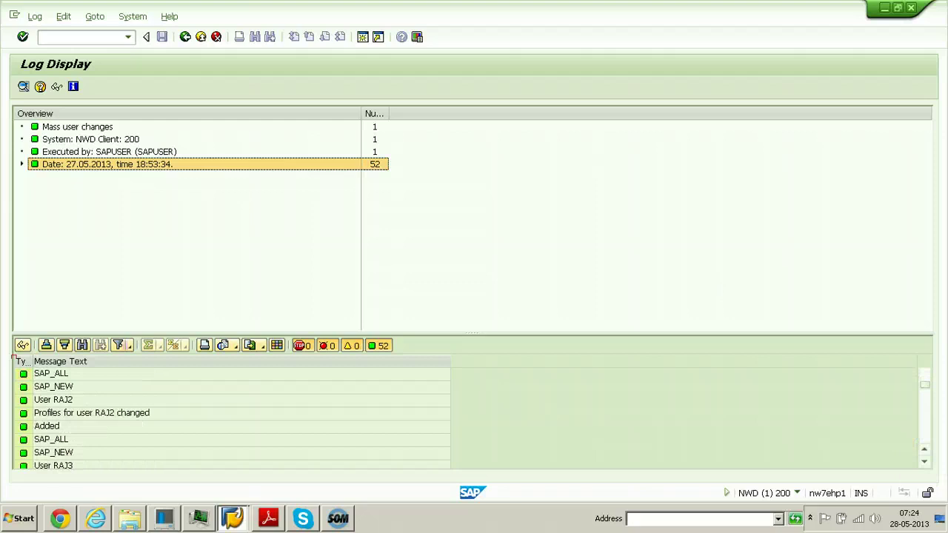
pyautogui.click(135, 20)
pyautogui.click(145, 215)
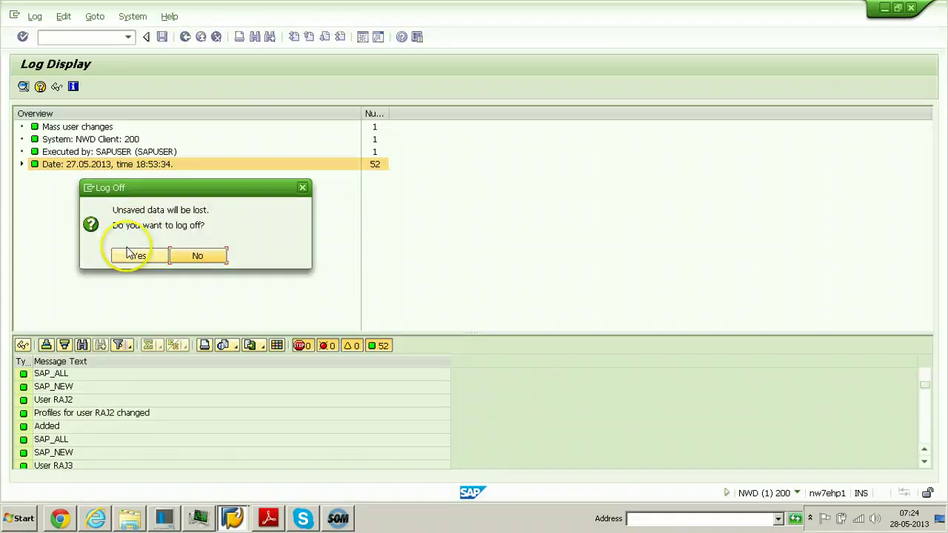
# - Confirm log off, log back into Netweaver 7.0 as test user RAJ1, and start SU10
pyautogui.click(135, 256)
pyautogui.click(375, 119)
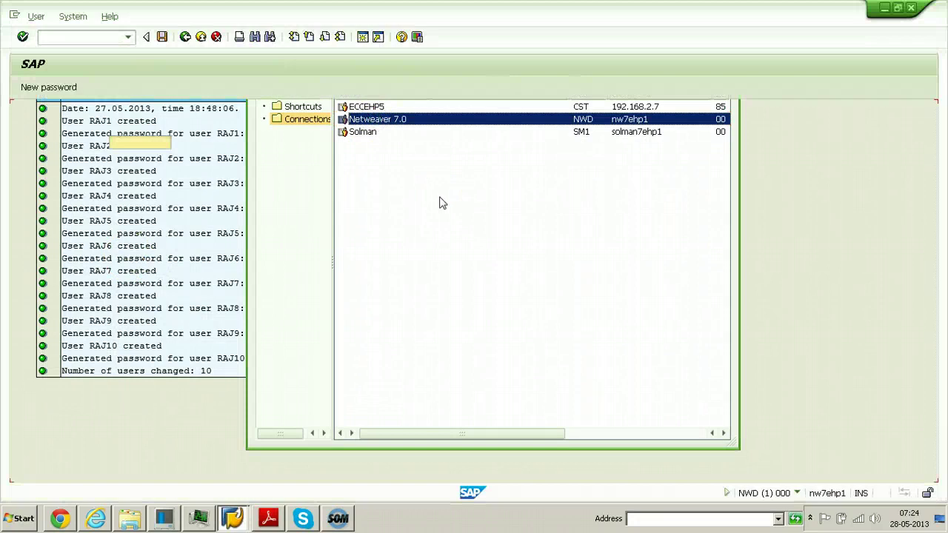
pyautogui.write('raj')
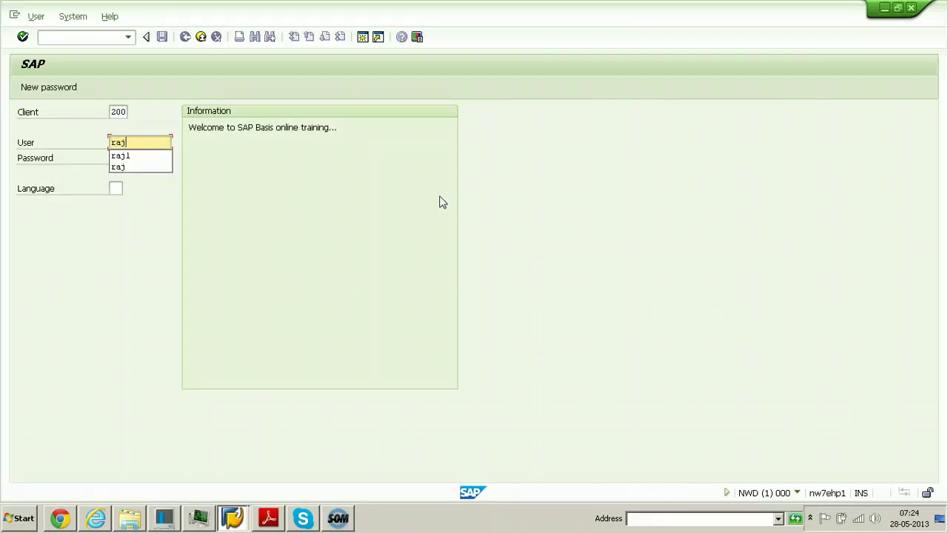
pyautogui.write('1')
pyautogui.press('Tab')
pyautogui.hotkey('ctrl', 'v')
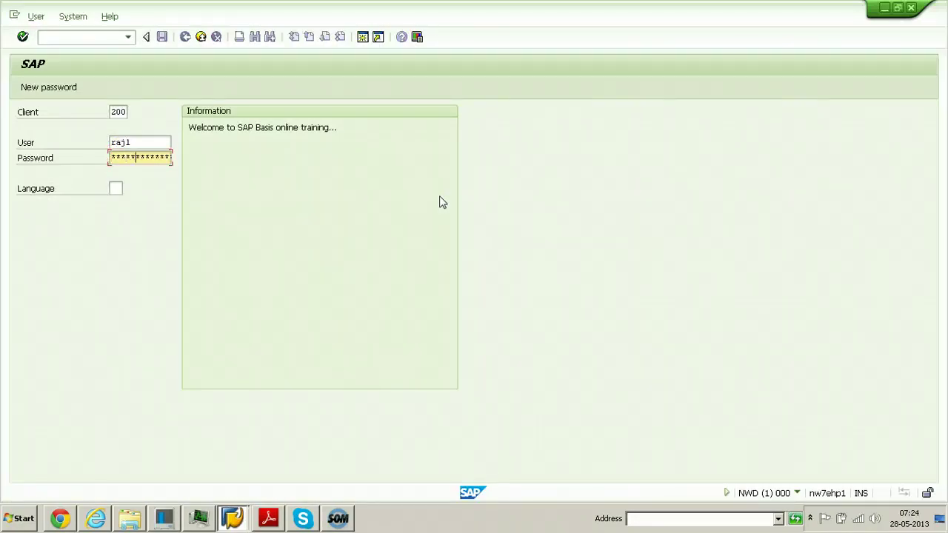
pyautogui.press('Return')
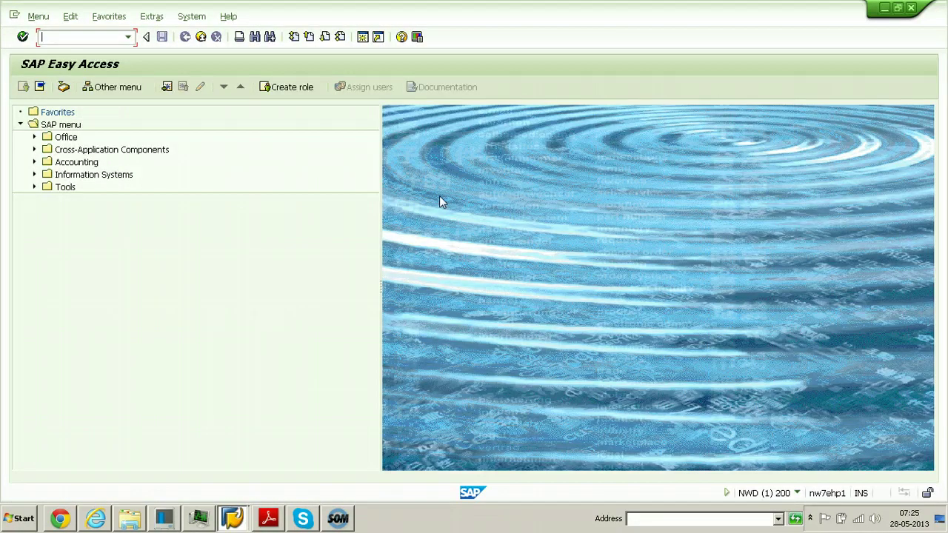
pyautogui.write('su10')
pyautogui.press('Return')
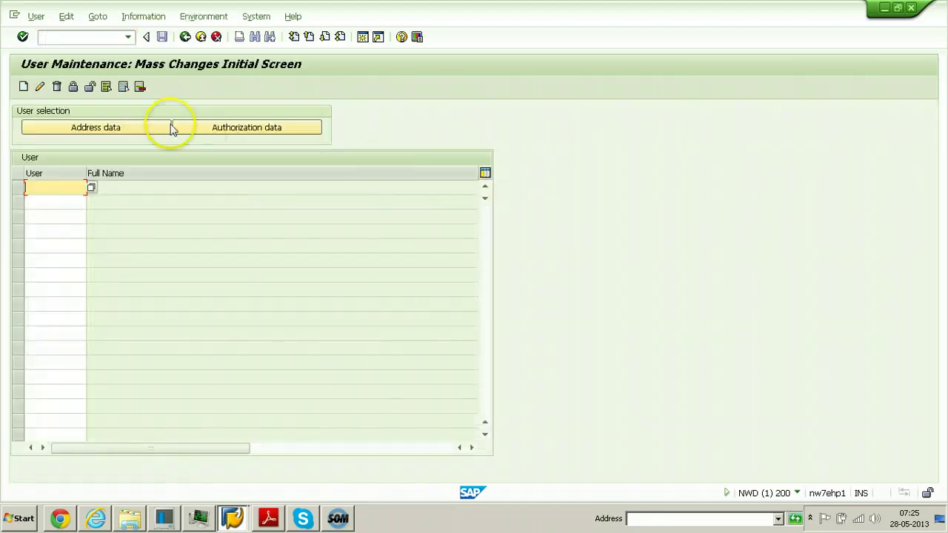
# - Leave SU10, open SU01, go back, then start Role Maintenance with PFCG
pyautogui.click(185, 36)
pyautogui.write('s')
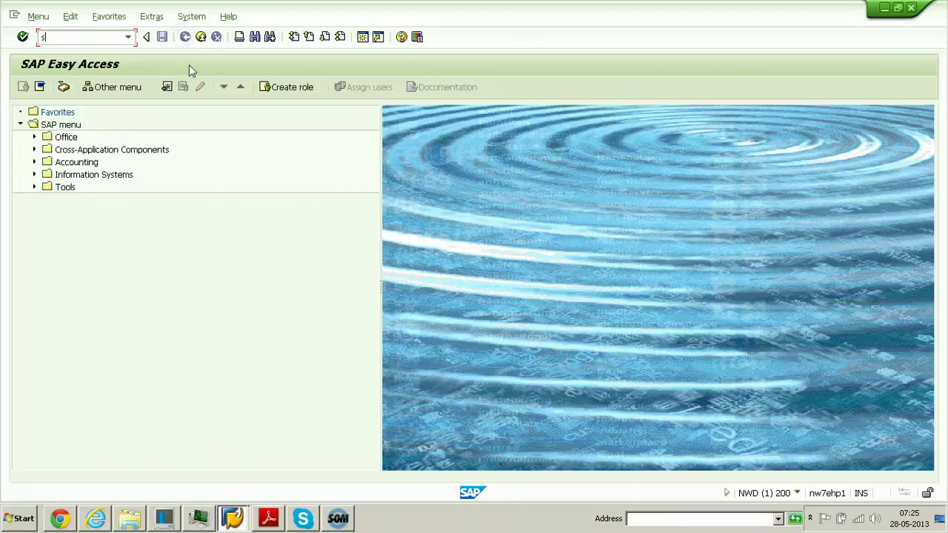
pyautogui.write('u01')
pyautogui.press('Return')
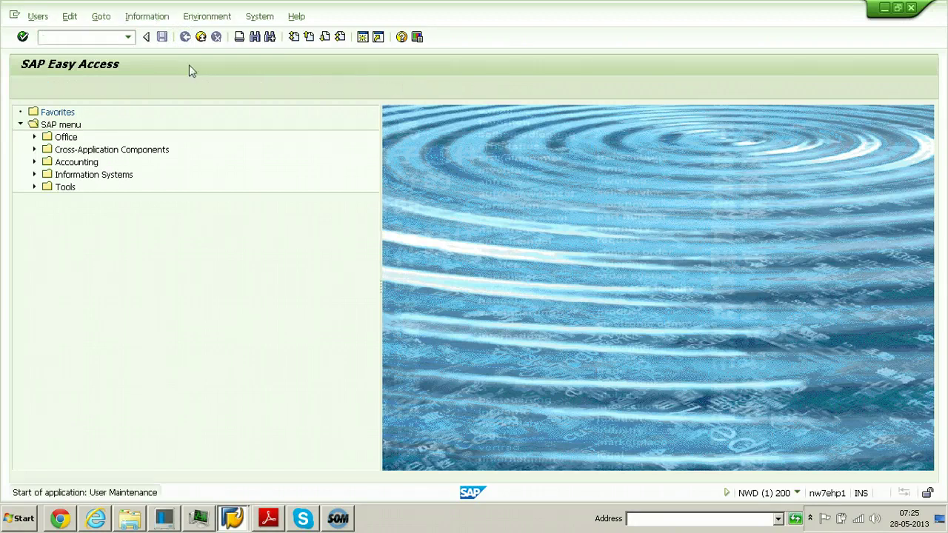
pyautogui.click(184, 37)
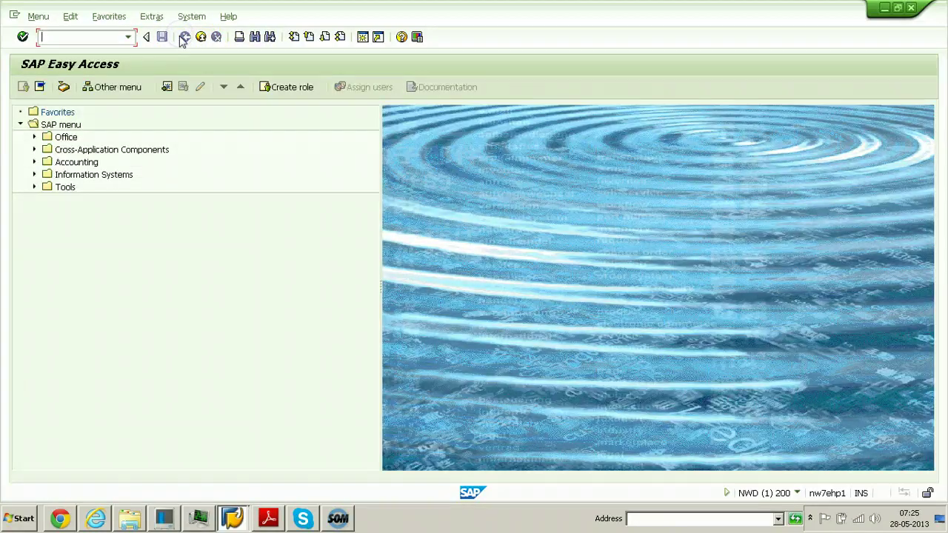
pyautogui.write('pfcg')
pyautogui.press('Return')
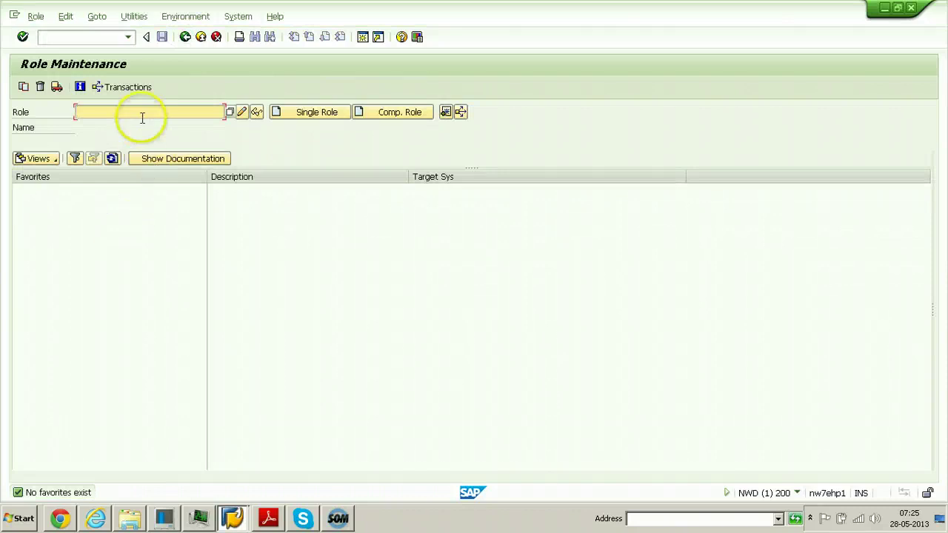
# - Exit Role Maintenance with /n back to the SAP Easy Access menu
pyautogui.click(142, 114)
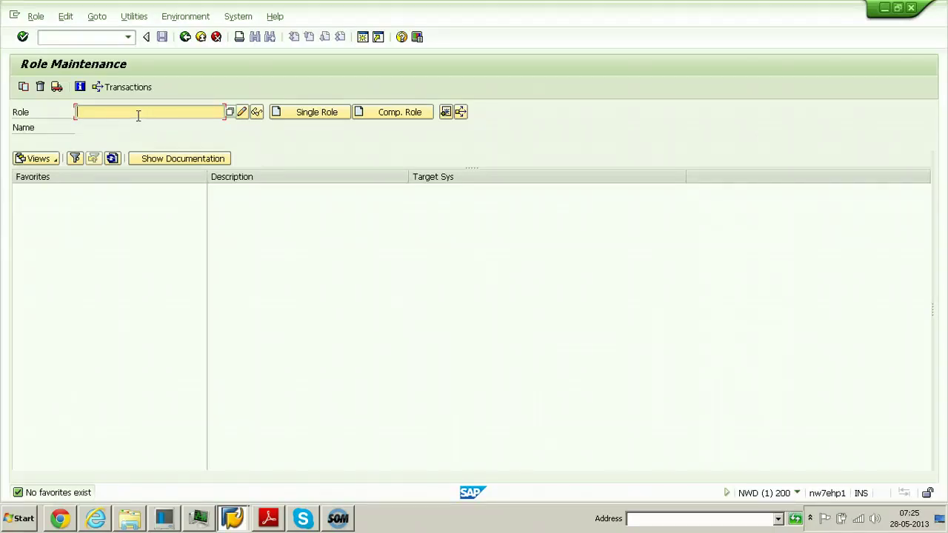
pyautogui.click(100, 38)
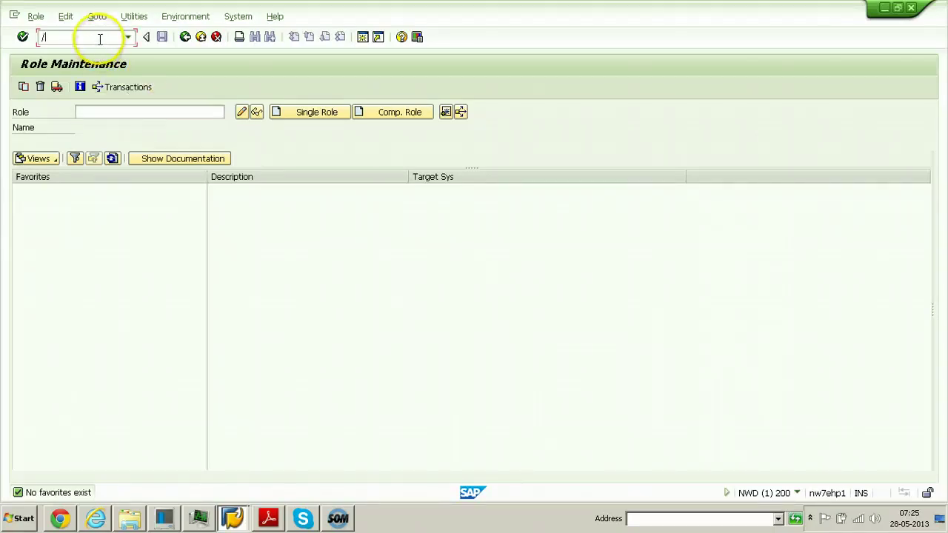
pyautogui.press('Return')
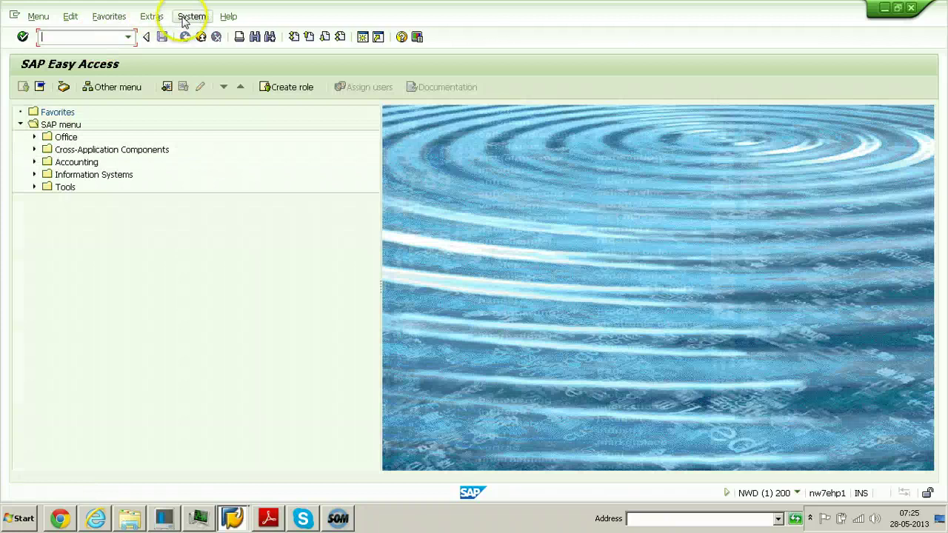
# - Log off RAJ1 and log back into Netweaver 7.0 with the administrator account
pyautogui.click(191, 16)
pyautogui.click(207, 217)
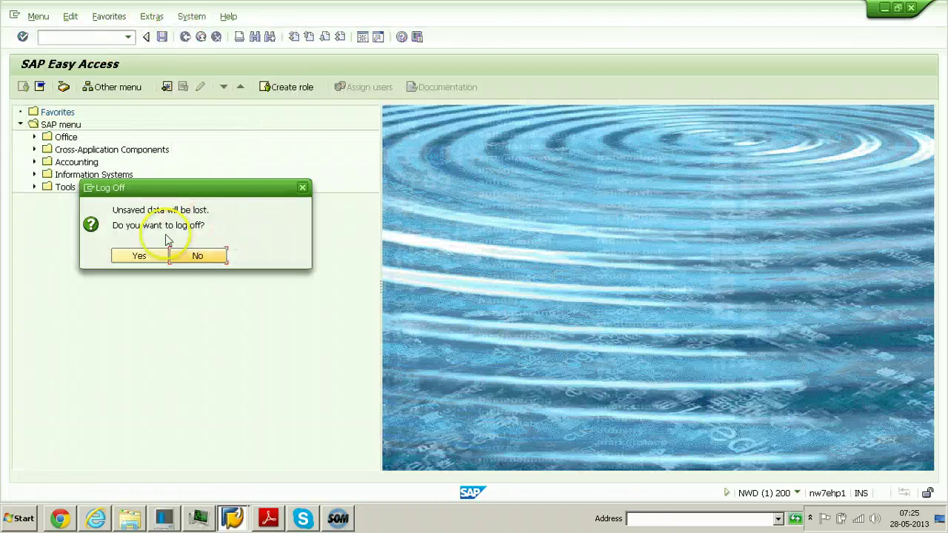
pyautogui.click(142, 256)
pyautogui.click(379, 121)
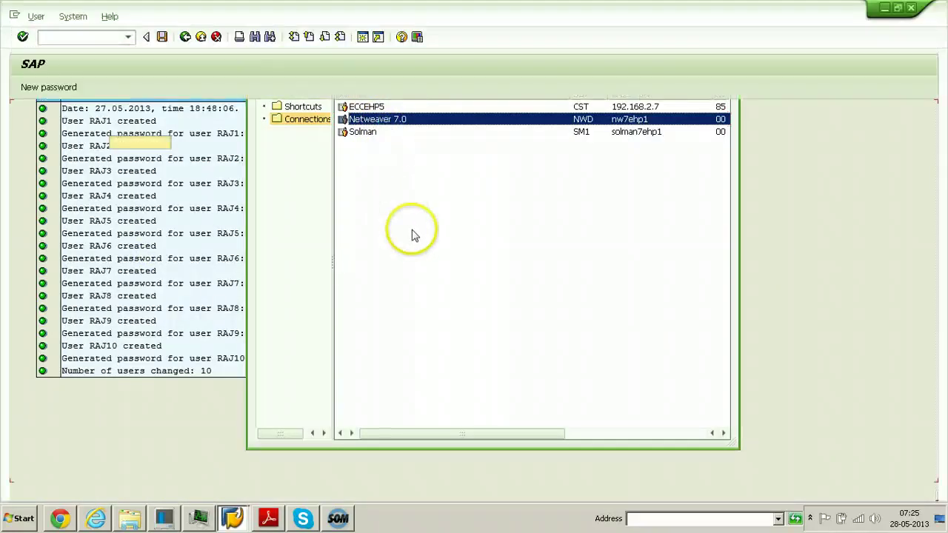
pyautogui.write('sapuser')
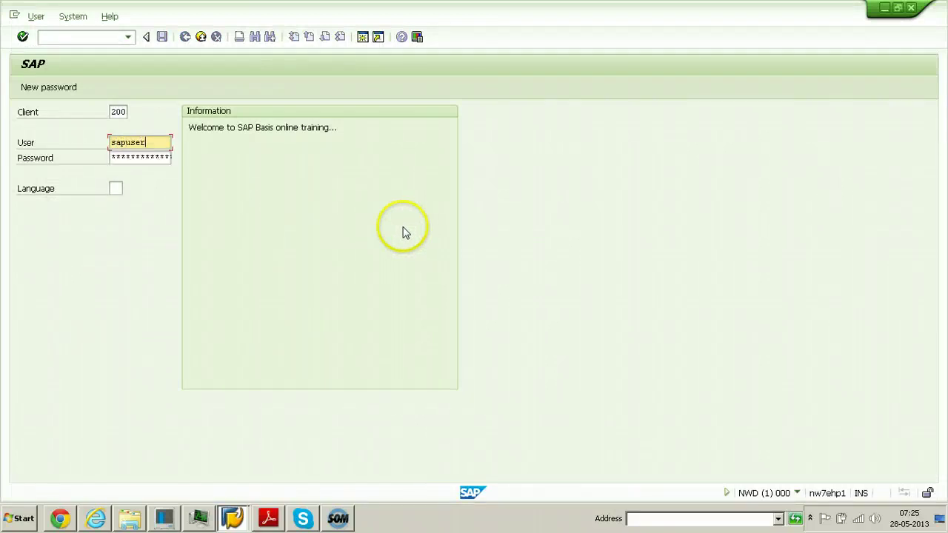
pyautogui.press('Tab')
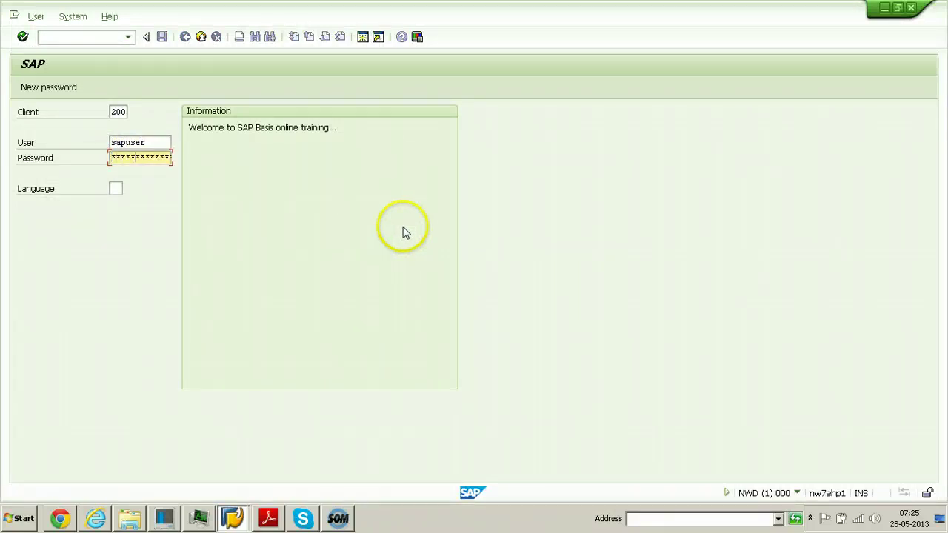
pyautogui.press('Return')
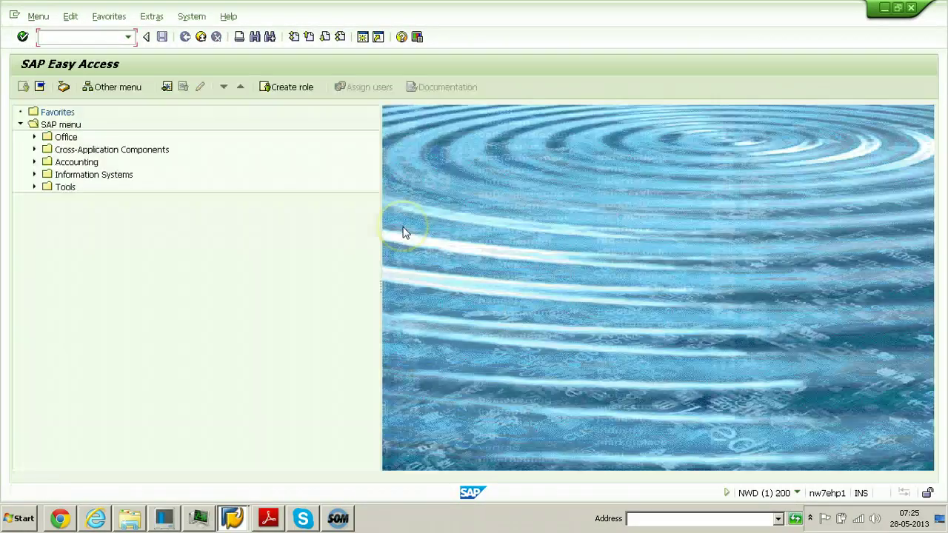
pyautogui.write('su10')
pyautogui.press('Return')
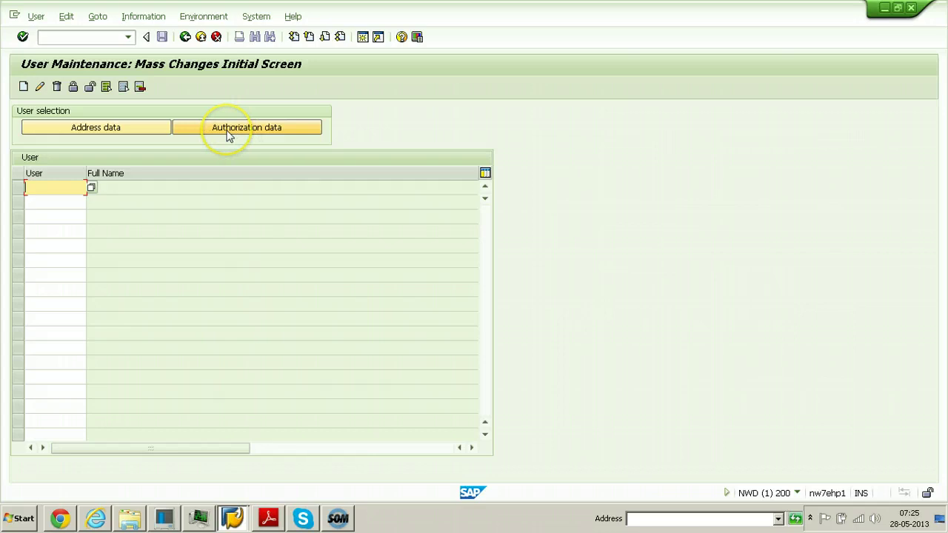
pyautogui.click(94, 127)
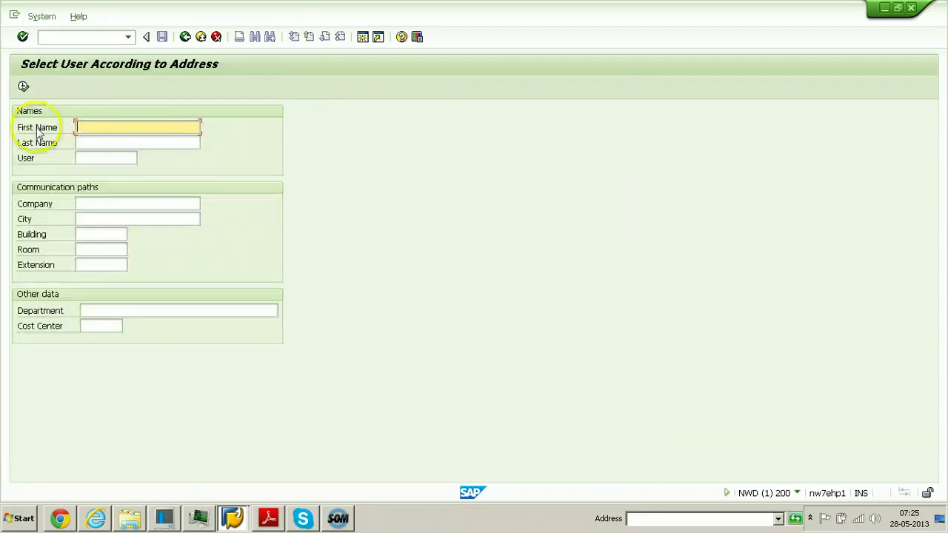
pyautogui.click(117, 159)
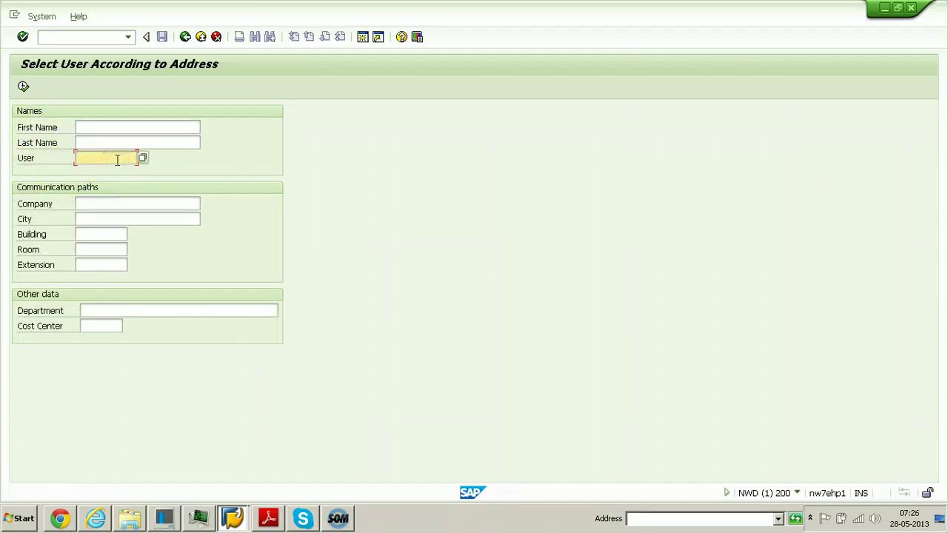
pyautogui.click(108, 205)
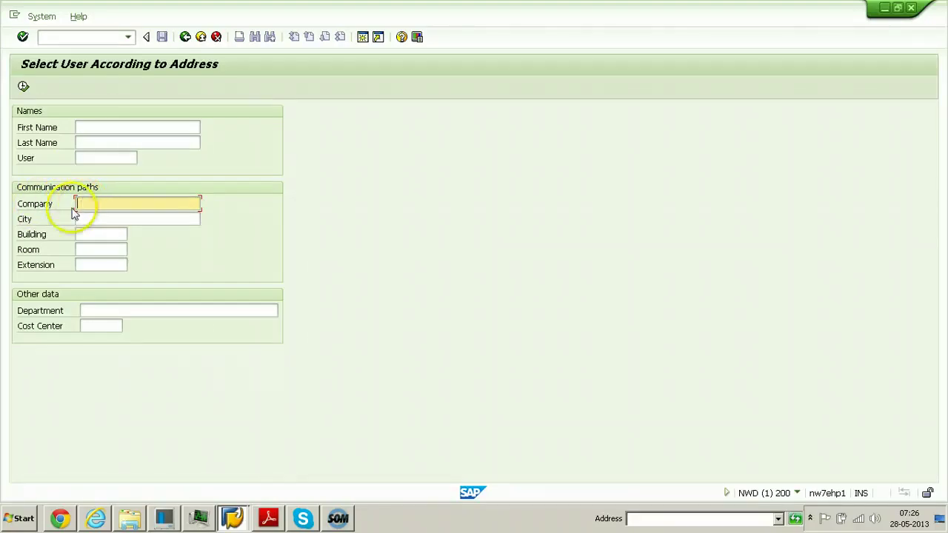
pyautogui.click(100, 218)
pyautogui.click(84, 234)
pyautogui.click(86, 249)
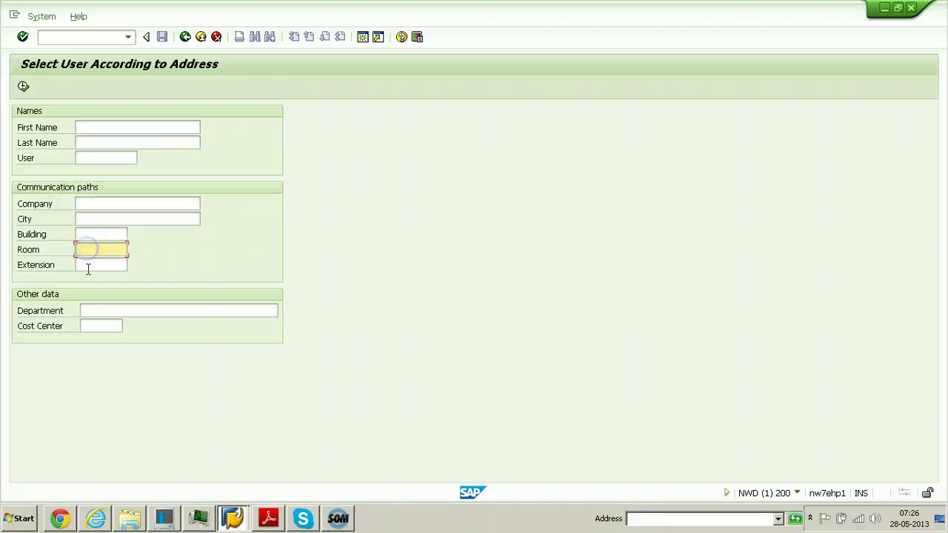
pyautogui.click(80, 265)
pyautogui.click(94, 312)
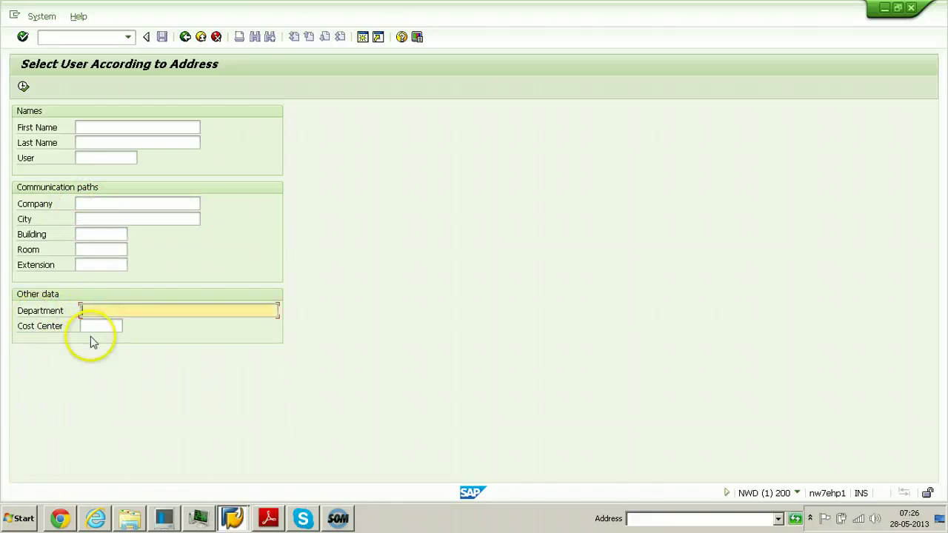
pyautogui.click(90, 327)
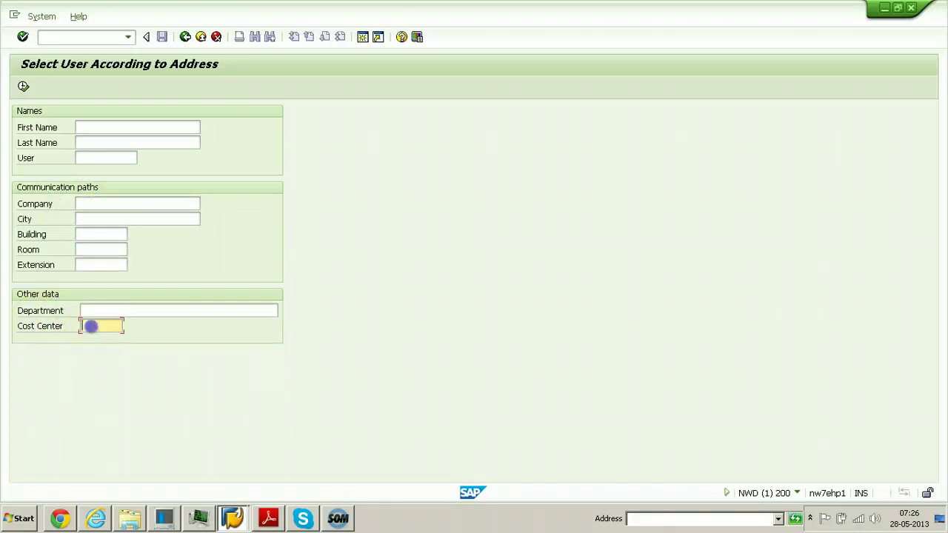
pyautogui.click(37, 252)
pyautogui.click(76, 250)
pyautogui.click(185, 38)
pyautogui.click(185, 38)
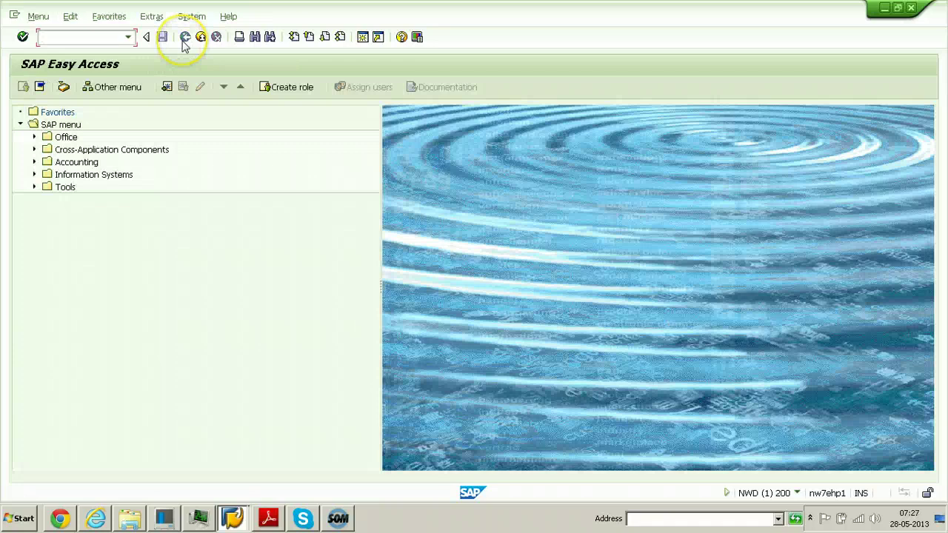
# - Open user RAJ1 in SU01 and save it with Room Number 1
pyautogui.write('su01')
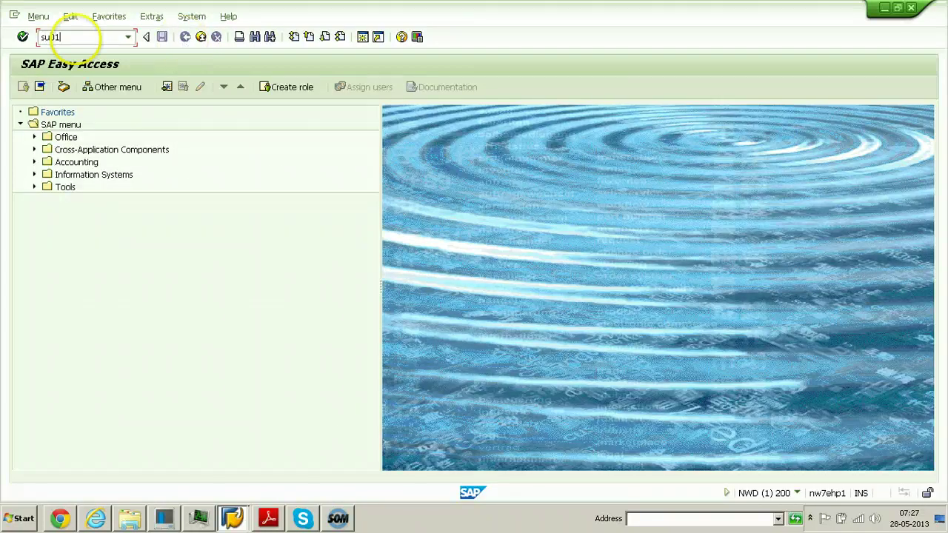
pyautogui.press('Return')
pyautogui.write('raj')
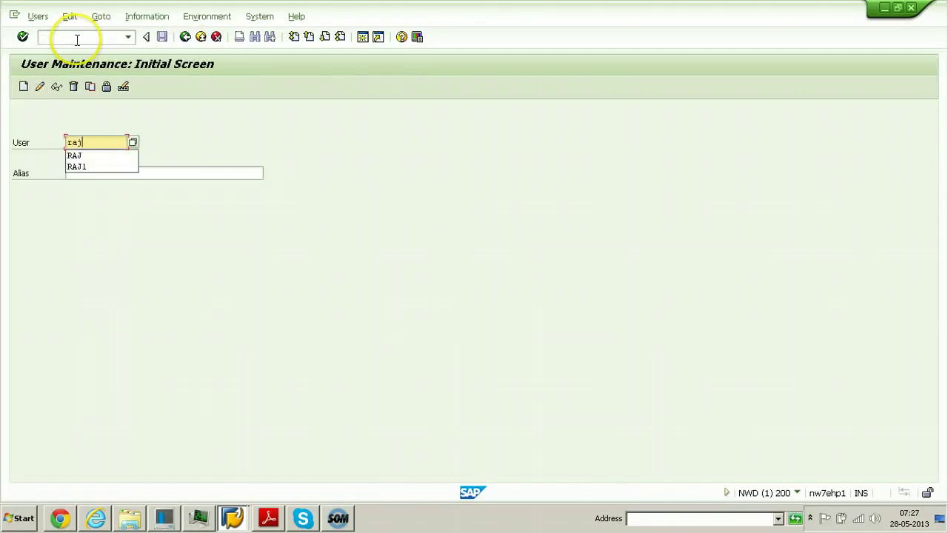
pyautogui.write('1')
pyautogui.press('Return')
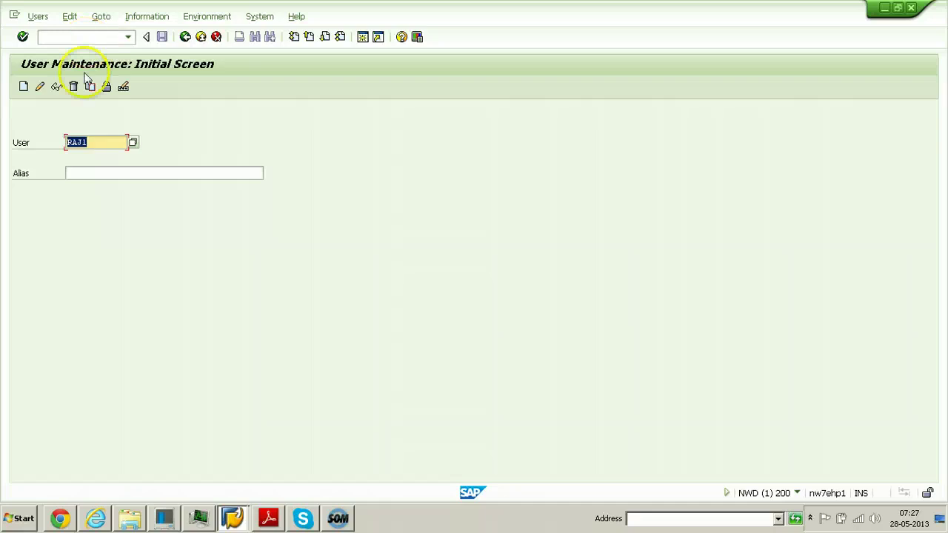
pyautogui.click(41, 87)
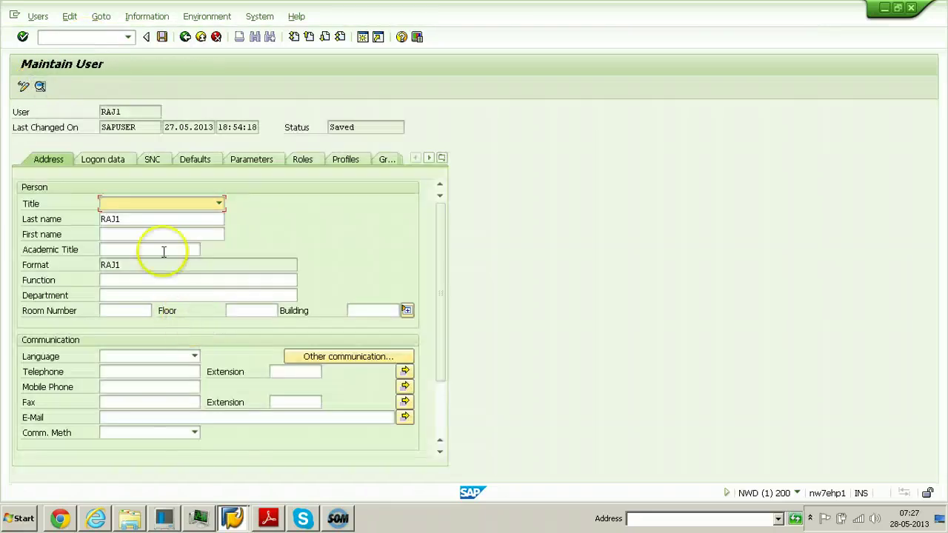
pyautogui.click(126, 311)
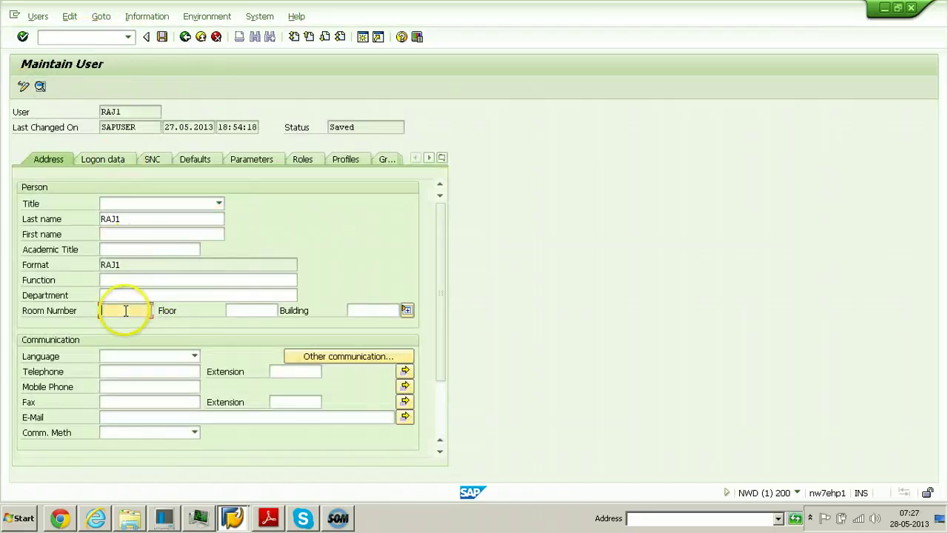
pyautogui.click(162, 36)
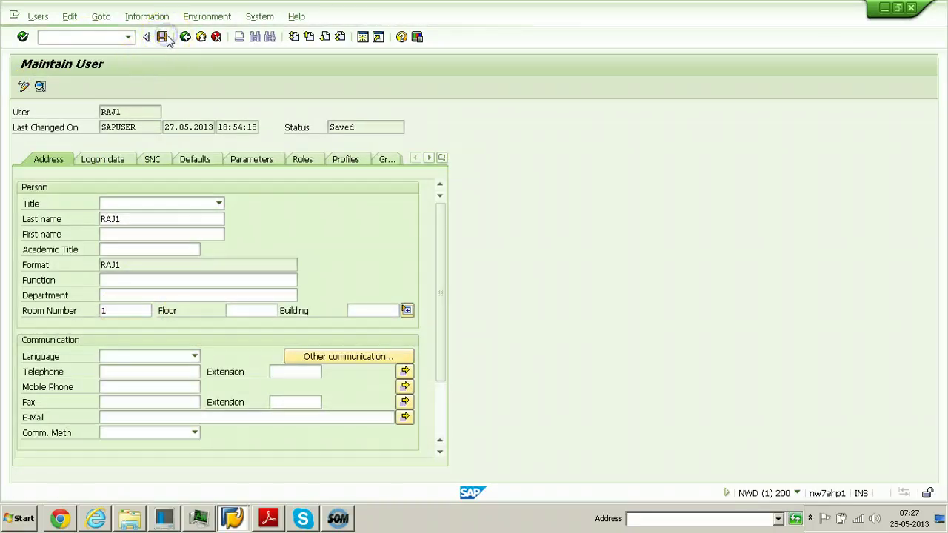
# - Switch to user RAJ2 and save it with Room Number 1
pyautogui.click(104, 142)
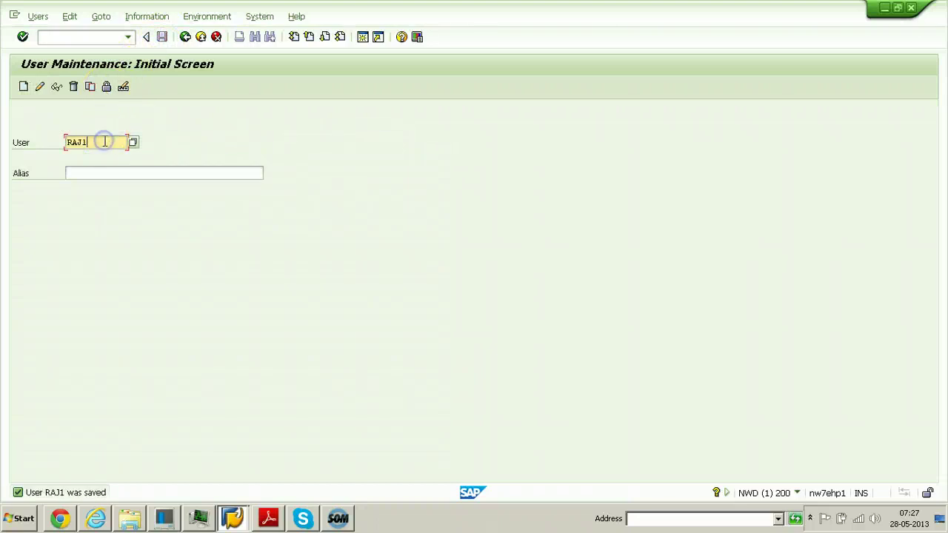
pyautogui.press('BackSpace')
pyautogui.write('2')
pyautogui.click(39, 86)
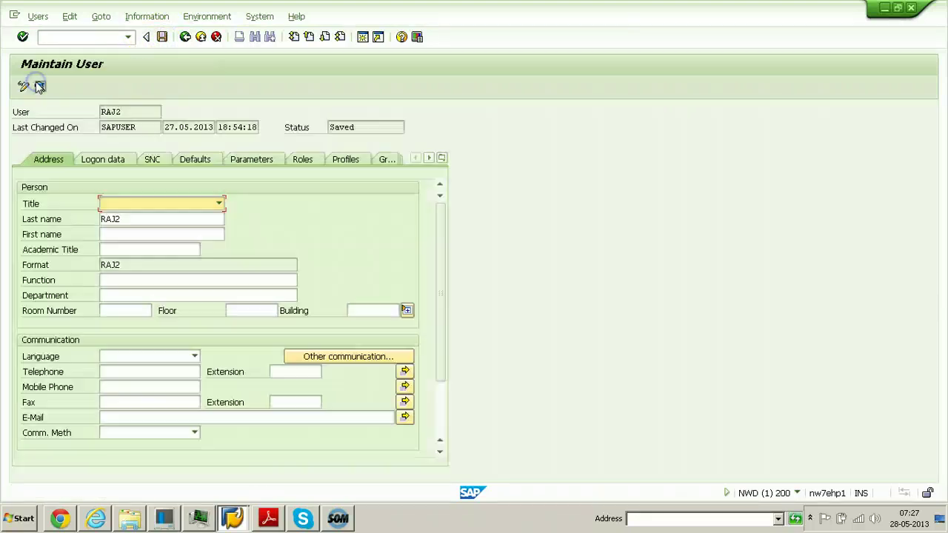
pyautogui.click(109, 312)
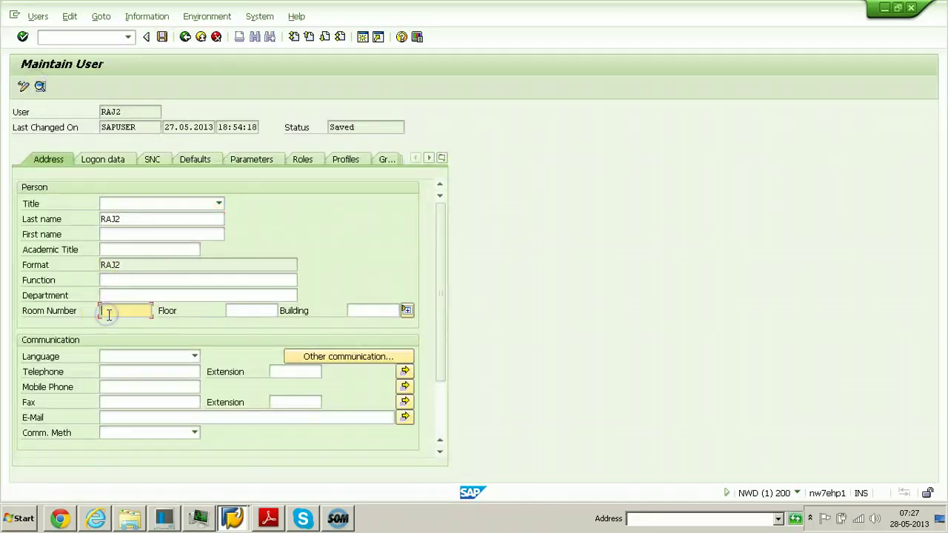
pyautogui.click(162, 37)
# - Switch to user RAJ3, enter Room Number 1 and save it
pyautogui.click(107, 140)
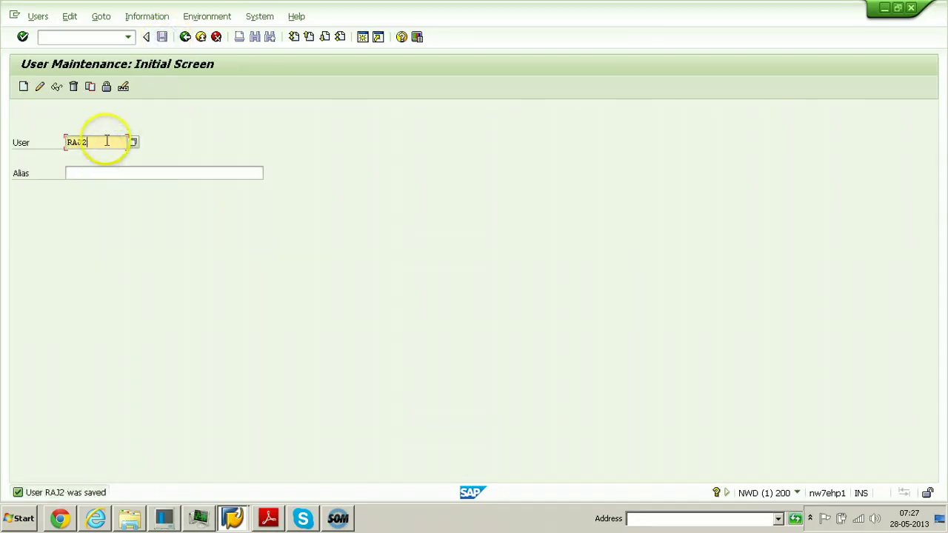
pyautogui.press('BackSpace')
pyautogui.write('3')
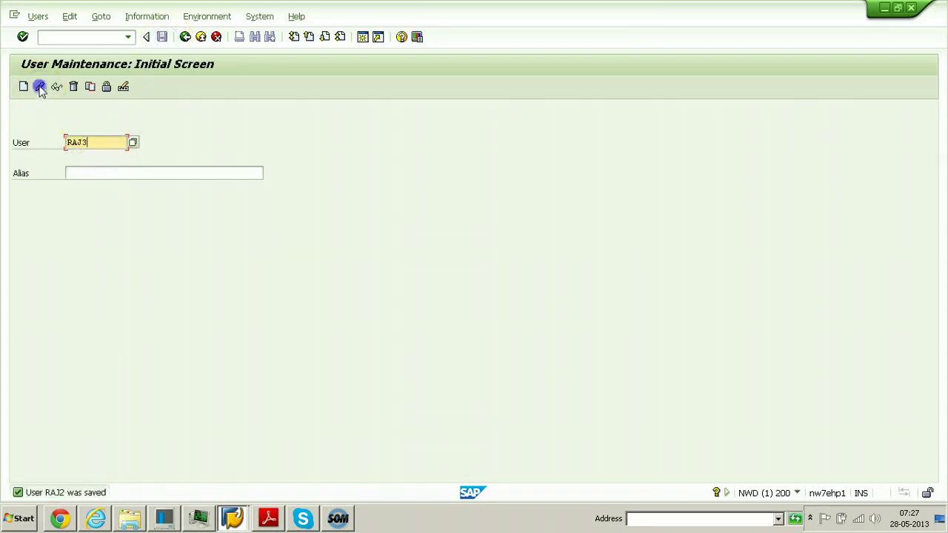
pyautogui.click(40, 86)
pyautogui.click(111, 311)
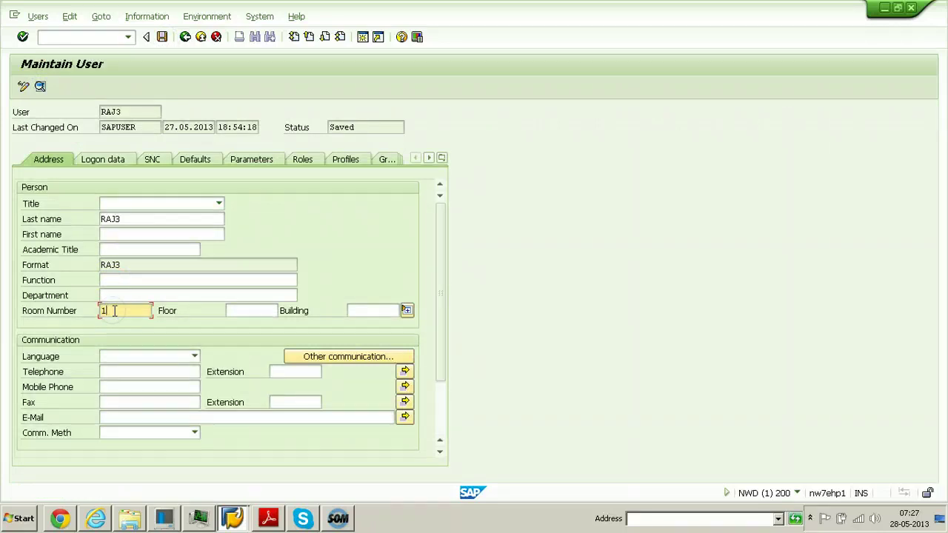
pyautogui.write('1')
pyautogui.click(161, 36)
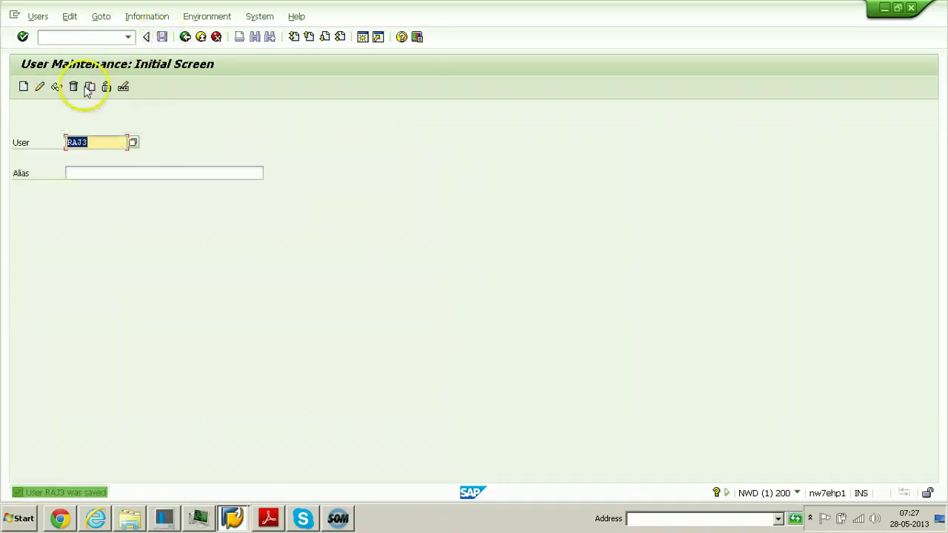
pyautogui.click(105, 37)
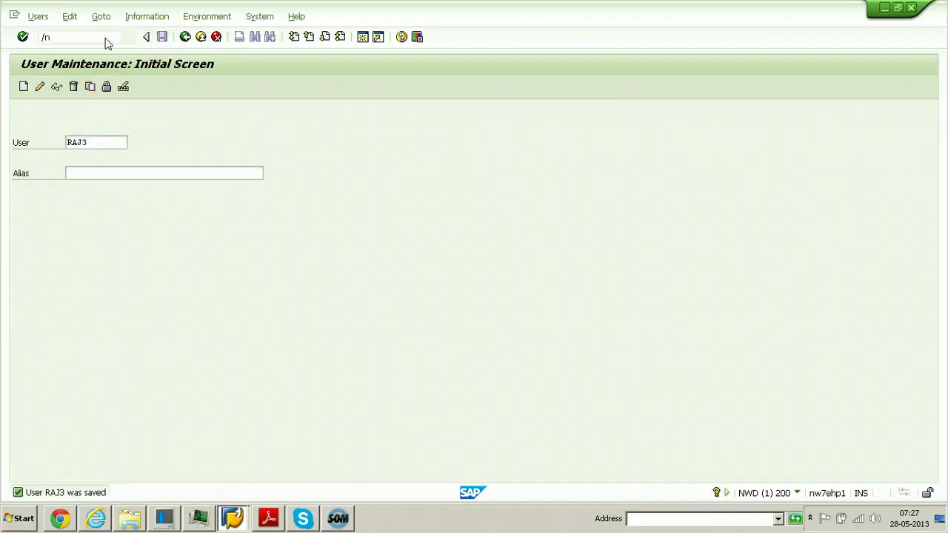
# - Run SU10 and load all users with room number 1 (RAJ1–RAJ3) into the mass change list
pyautogui.press('Return')
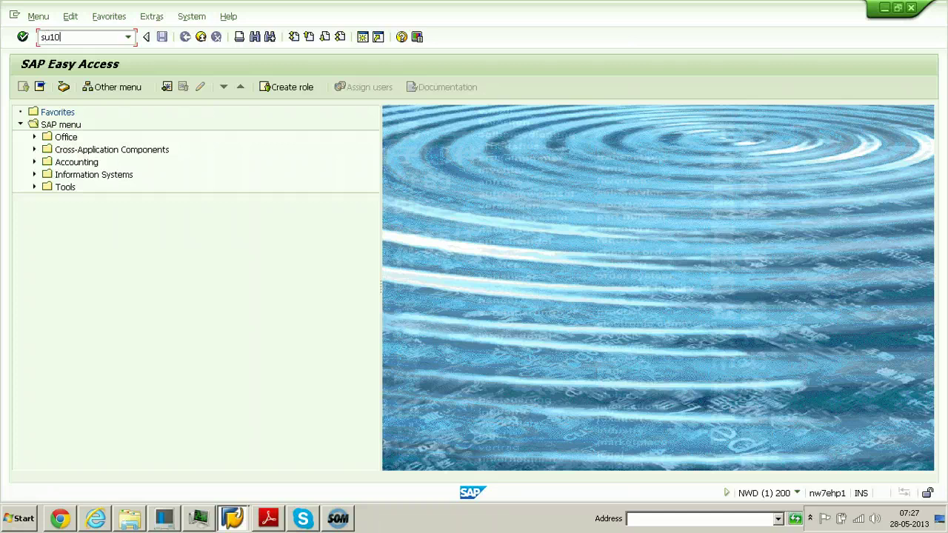
pyautogui.write('su10')
pyautogui.press('Return')
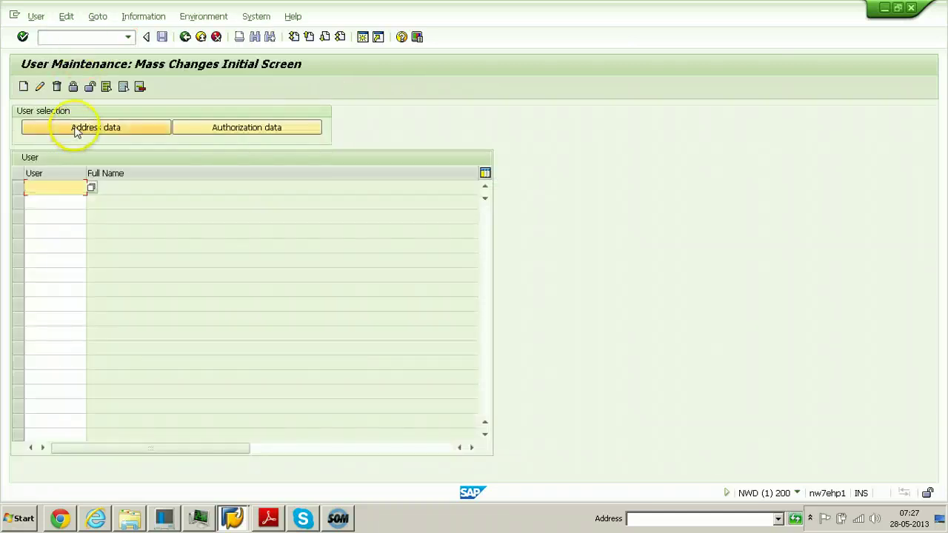
pyautogui.click(74, 129)
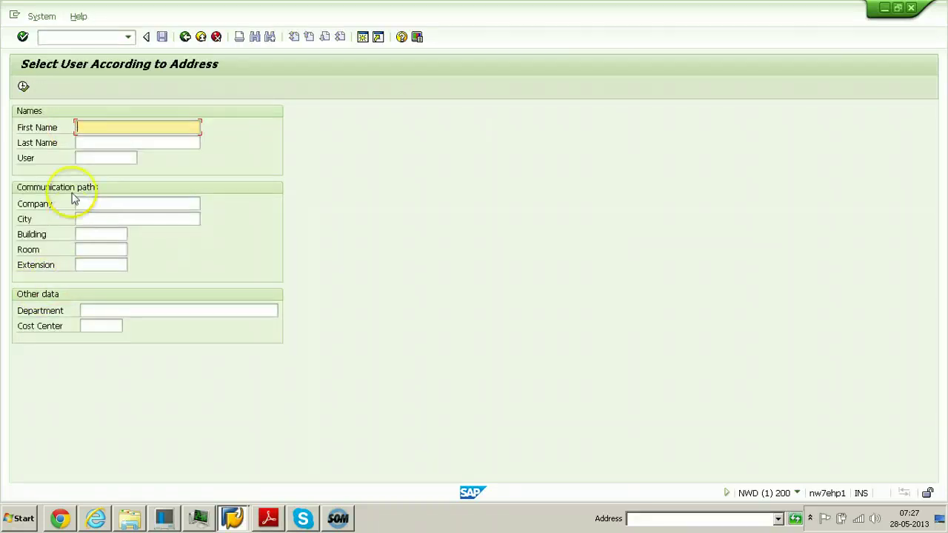
pyautogui.click(80, 250)
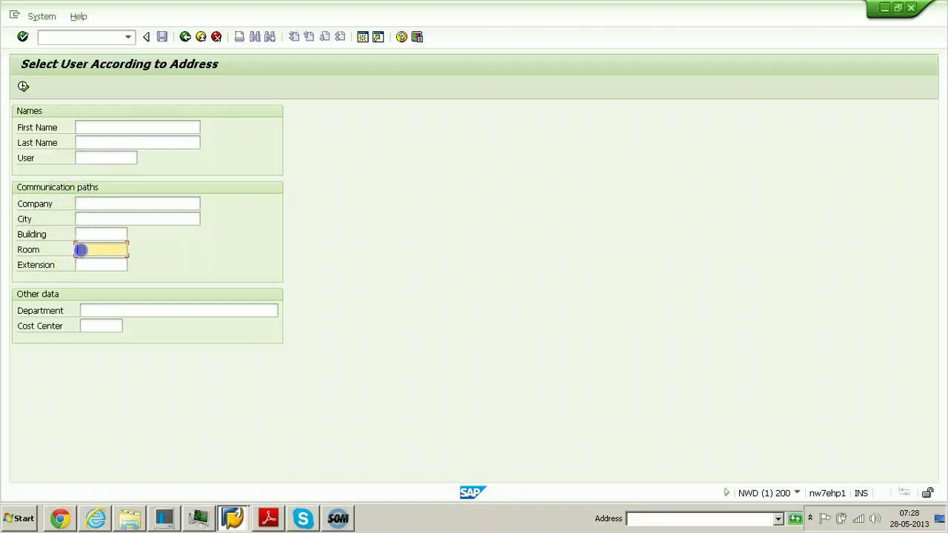
pyautogui.click(23, 86)
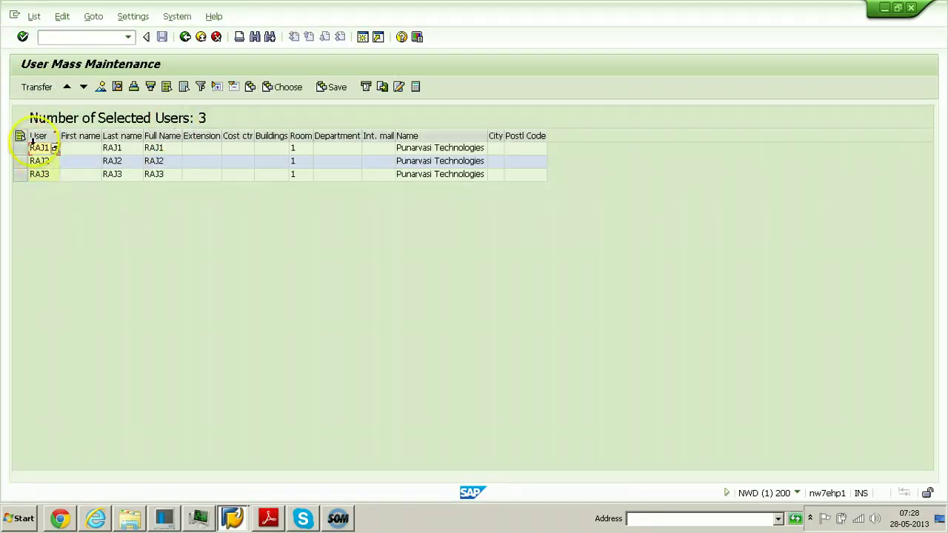
pyautogui.click(20, 137)
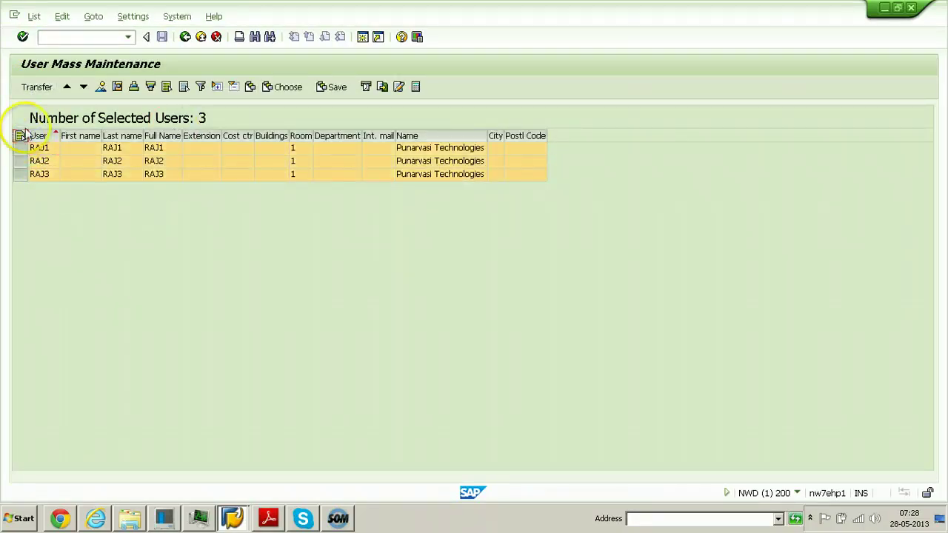
pyautogui.click(36, 86)
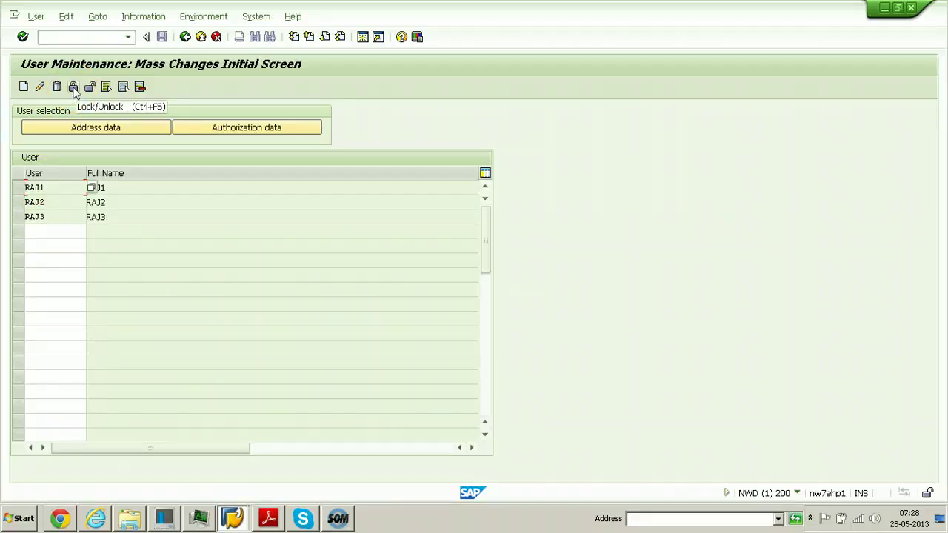
# - Lock RAJ1–RAJ3 together and review the locked users in the change log
pyautogui.click(73, 87)
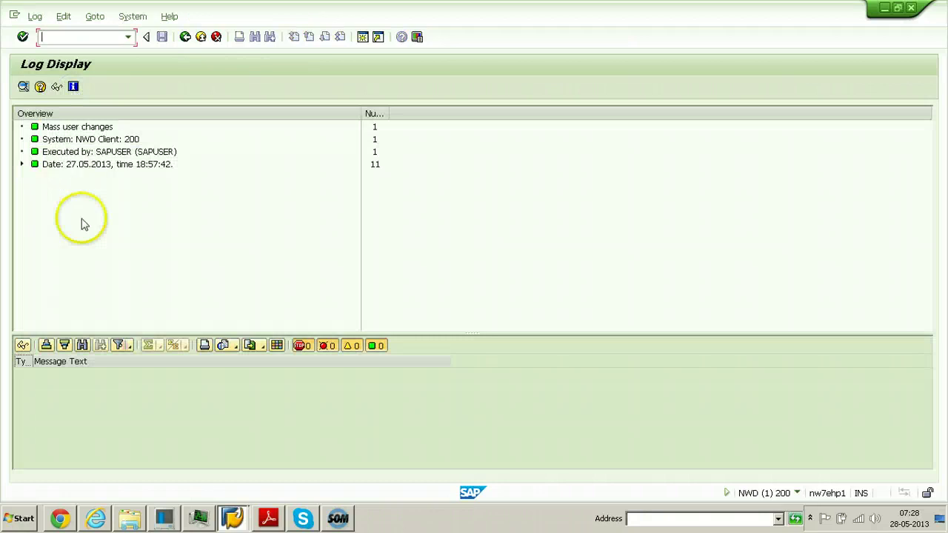
pyautogui.click(22, 164)
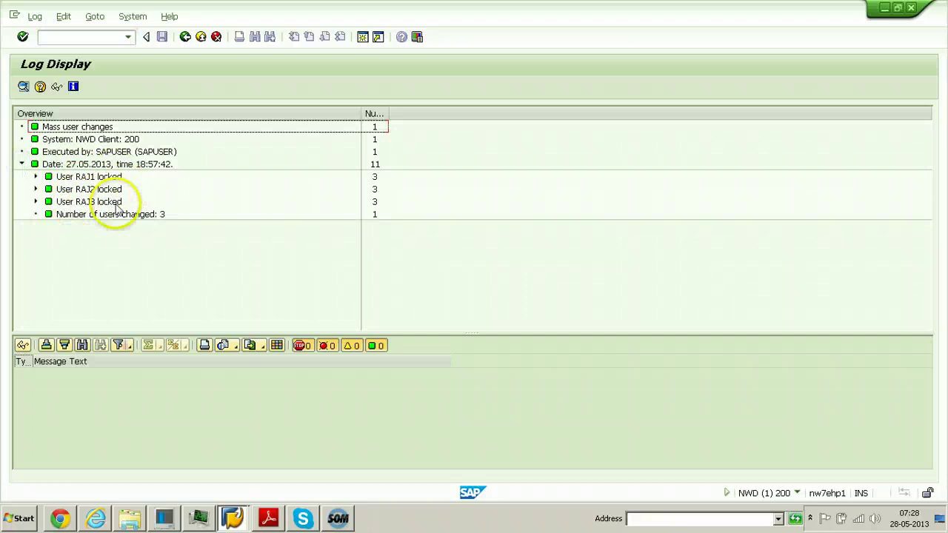
pyautogui.click(184, 37)
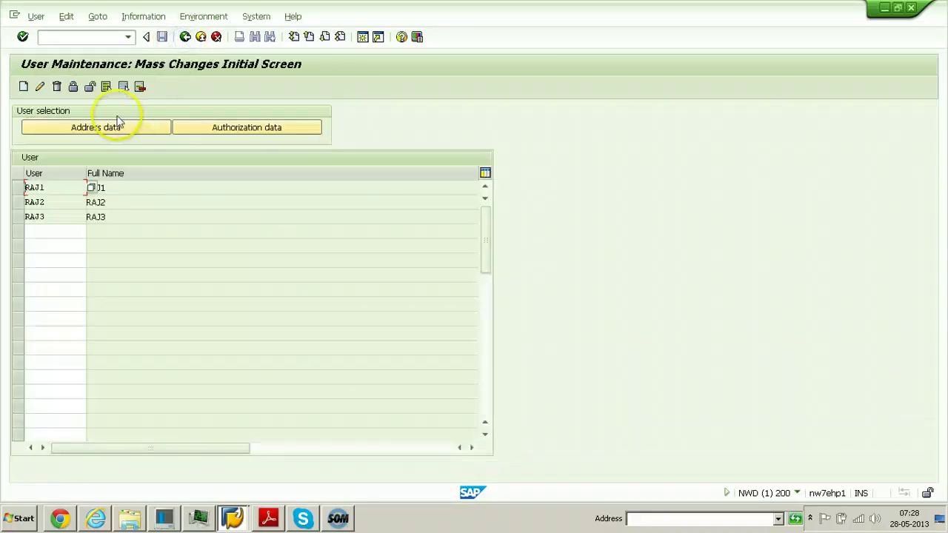
# - Unlock the three users, check the log showing 3 users changed, then lock them again
pyautogui.click(90, 87)
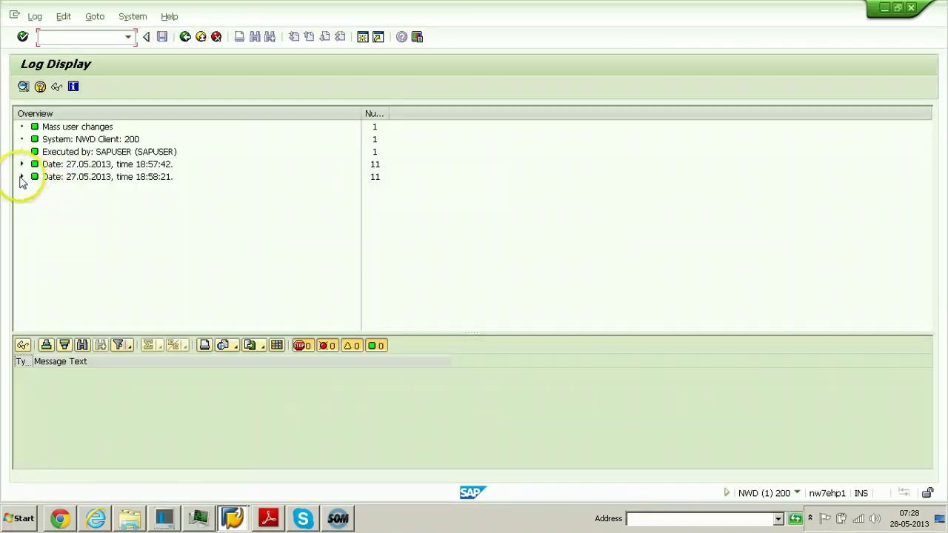
pyautogui.click(22, 177)
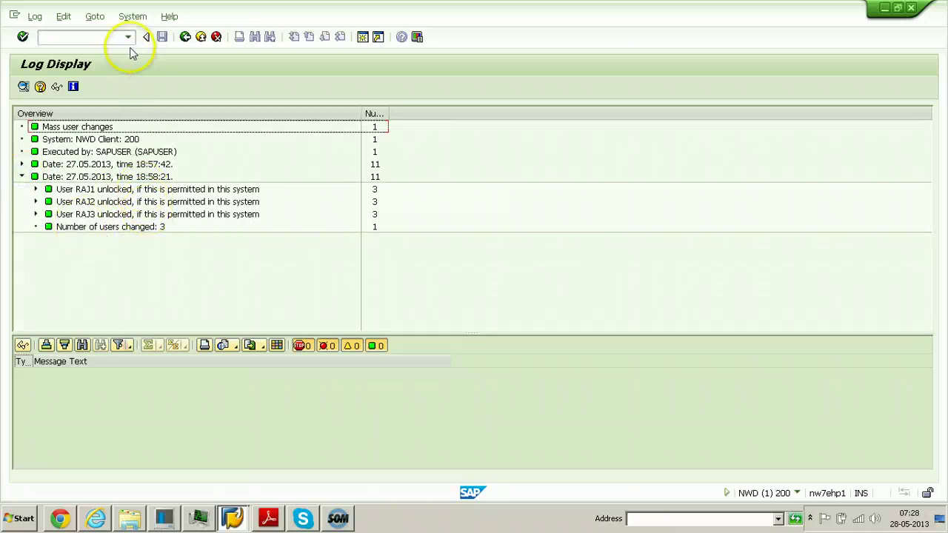
pyautogui.click(185, 37)
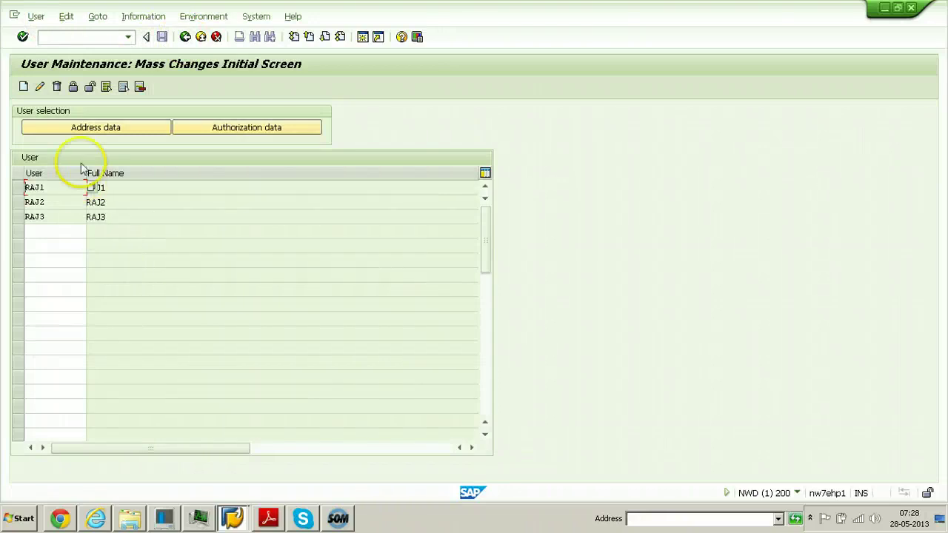
pyautogui.click(73, 86)
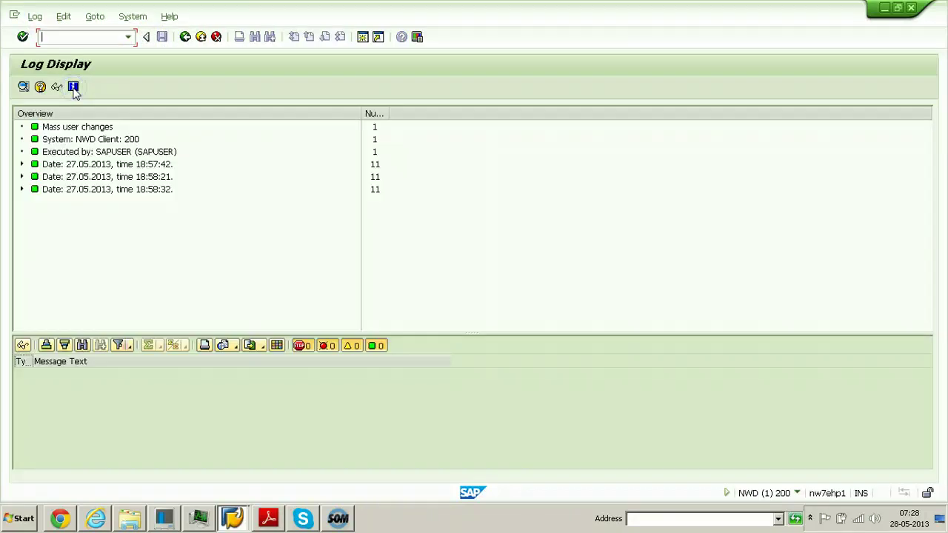
pyautogui.click(132, 16)
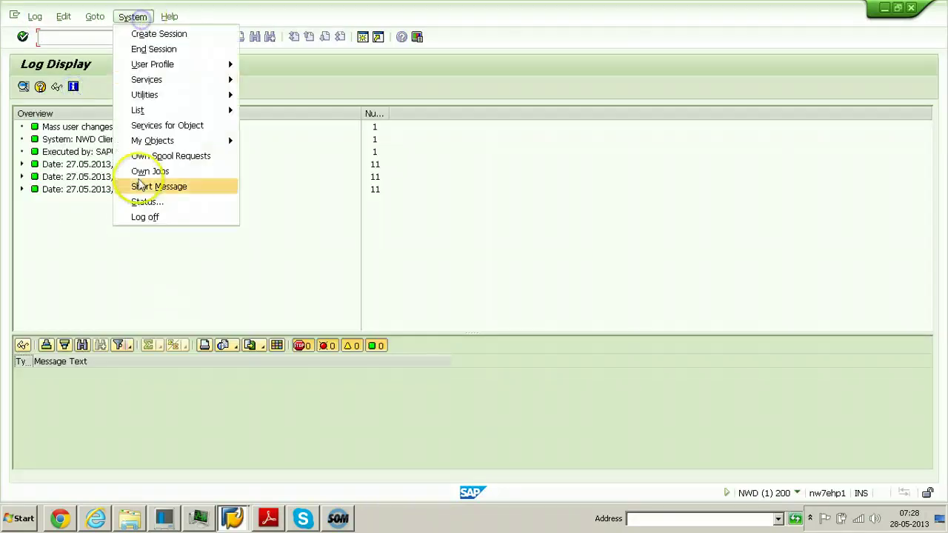
# - Log off and try logging on as RAJ1, which is refused because the user is locked
pyautogui.click(140, 216)
pyautogui.click(126, 257)
pyautogui.doubleClick(370, 118)
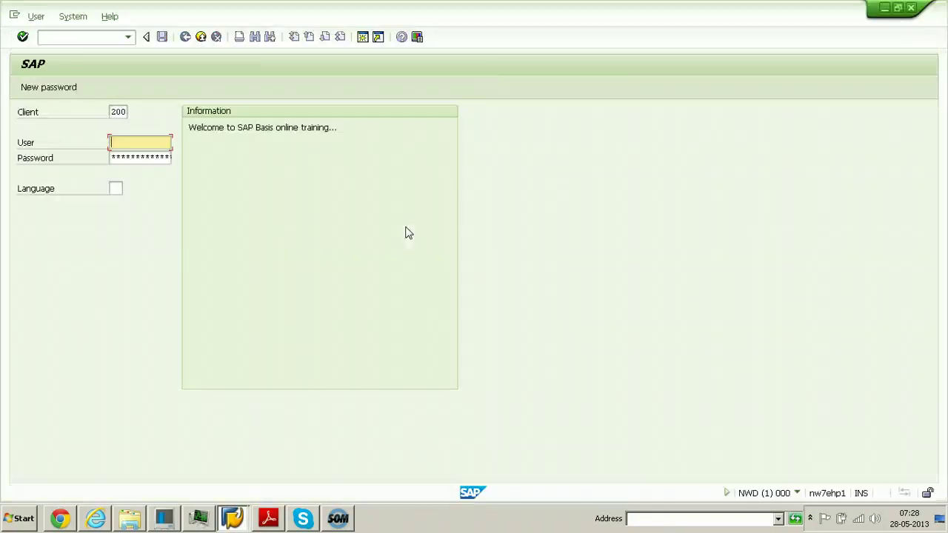
pyautogui.write('rajl')
pyautogui.press('Tab')
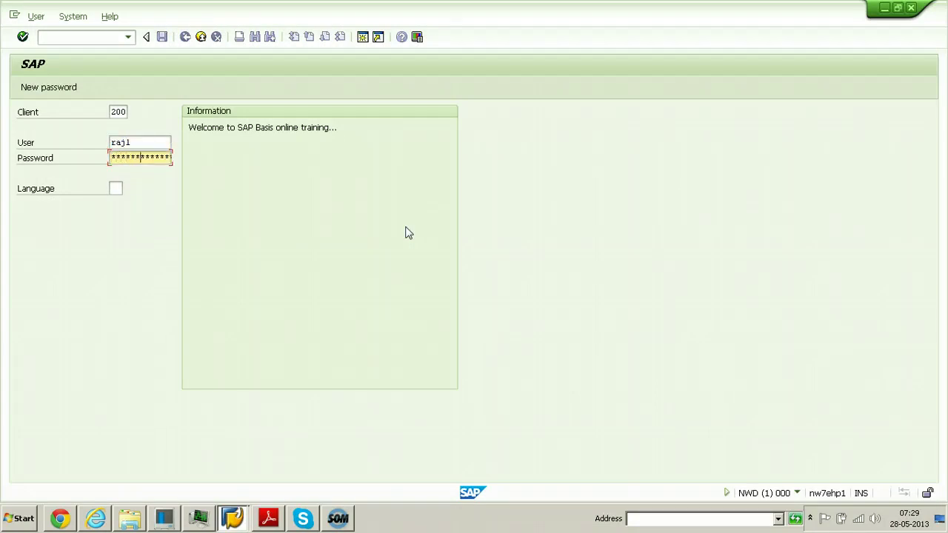
pyautogui.press('Return')
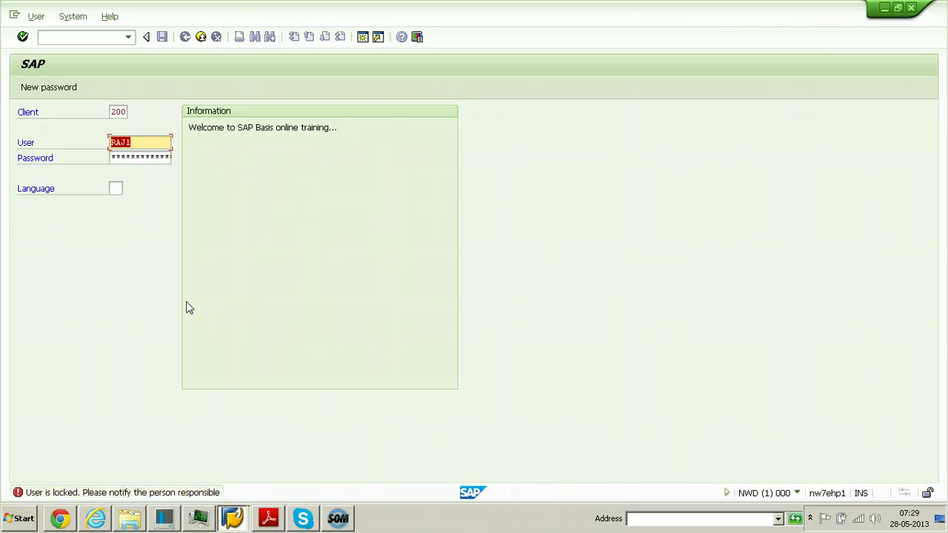
# - Log on to client 200 as the administrator using the remembered user name and password
pyautogui.write('s')
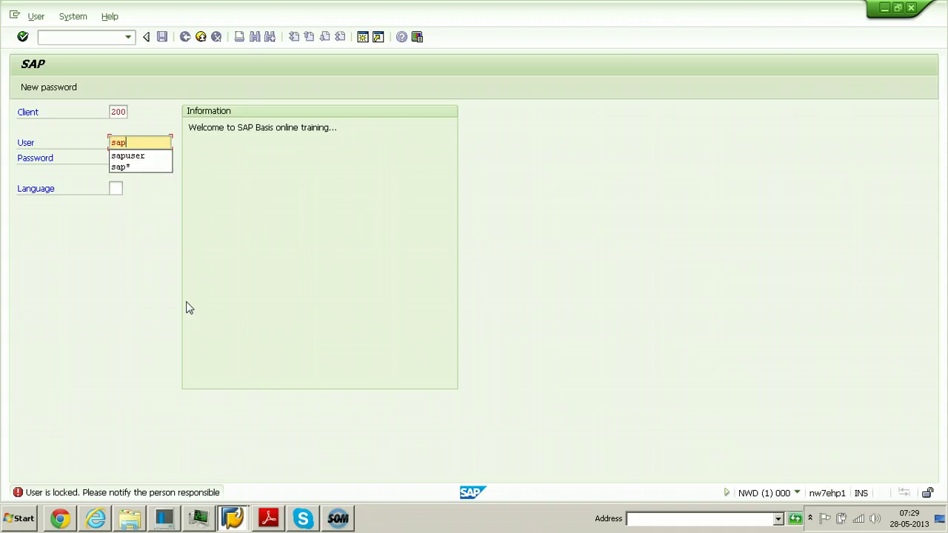
pyautogui.write('ap')
pyautogui.press('Down')
pyautogui.press('Return')
pyautogui.press('Tab')
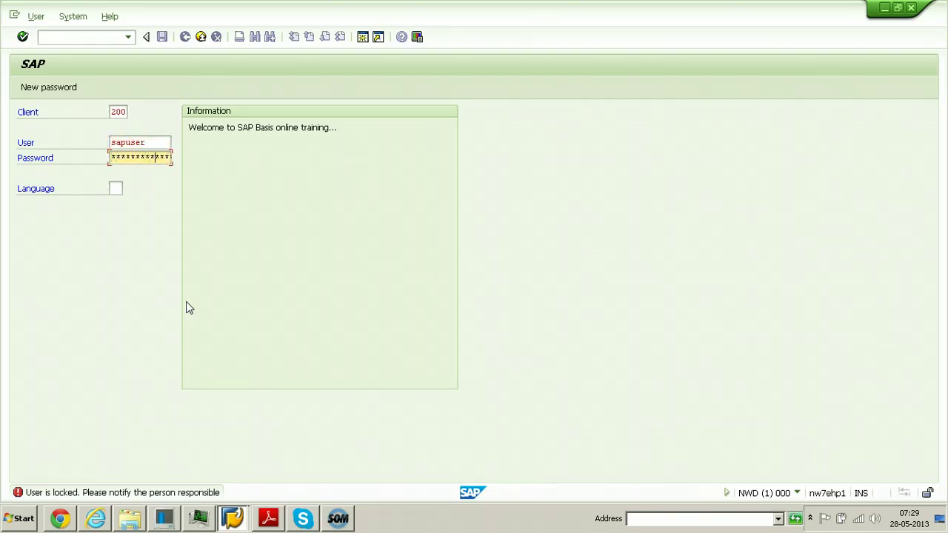
pyautogui.press('Return')
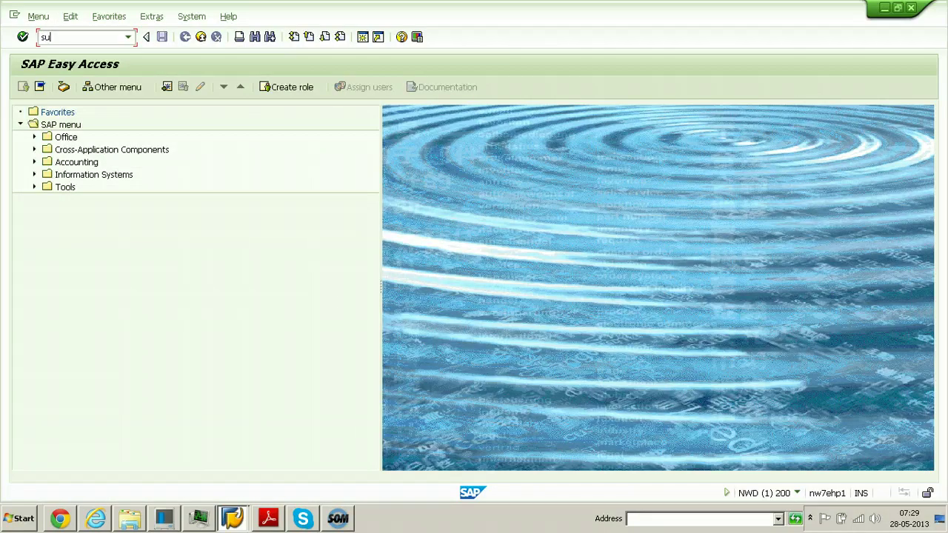
# - Run SU10 and transfer all users with room 1 (RAJ1–RAJ3) into the mass change list
pyautogui.write('su10')
pyautogui.press('Return')
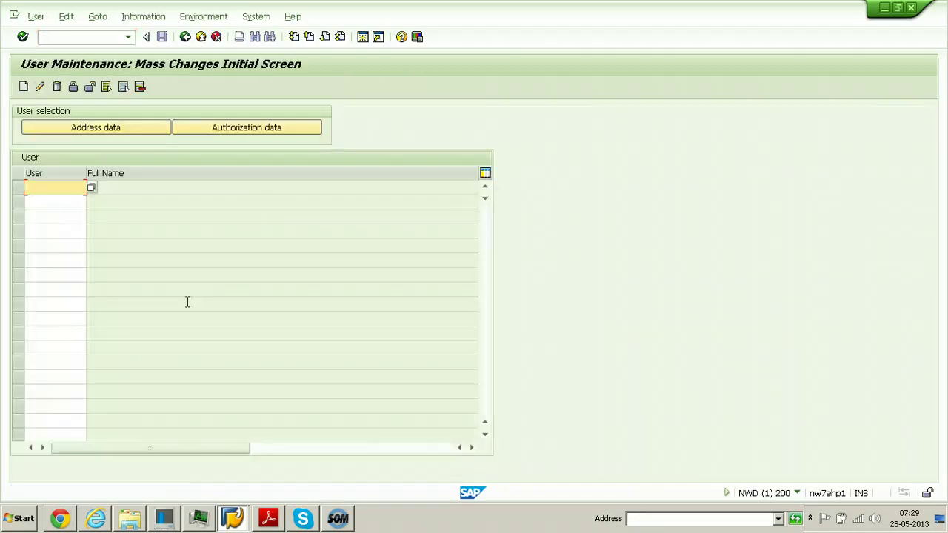
pyautogui.click(92, 128)
pyautogui.click(102, 253)
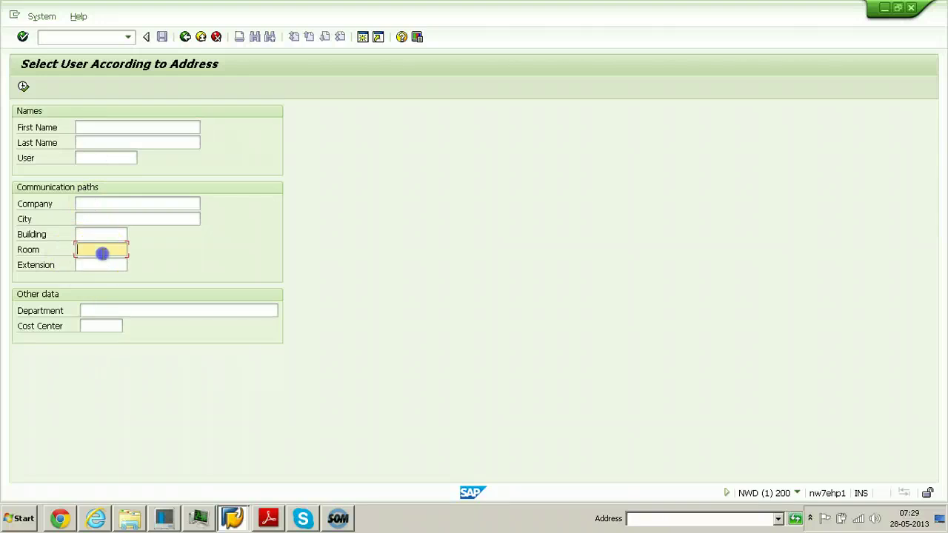
pyautogui.click(23, 86)
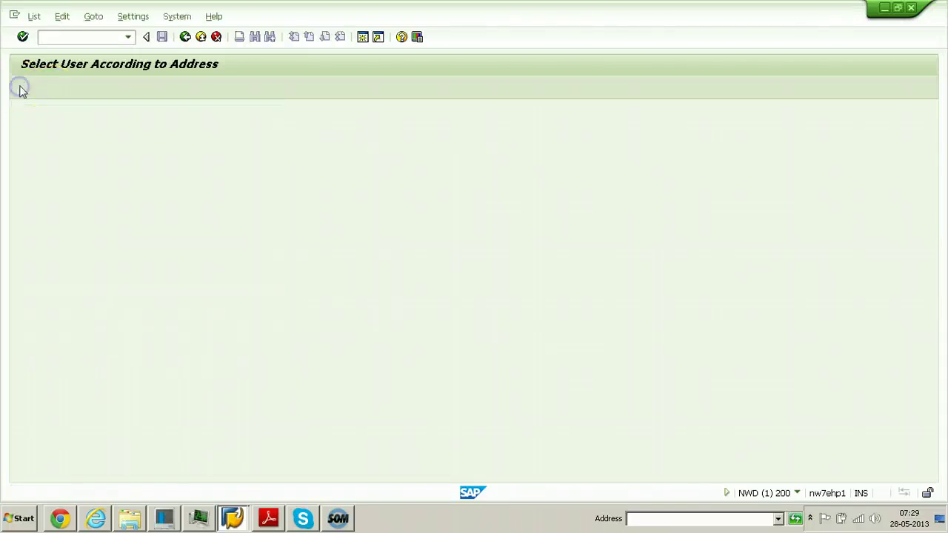
pyautogui.click(20, 137)
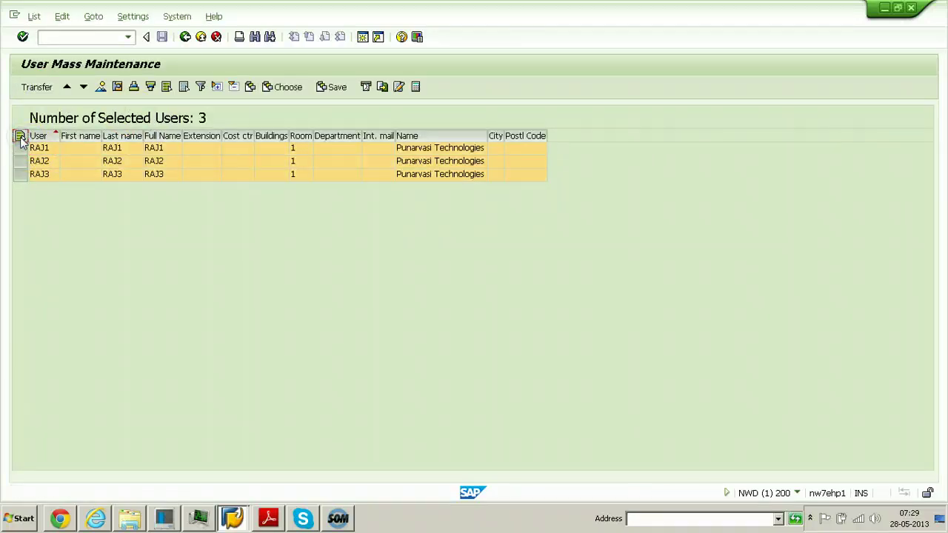
pyautogui.click(35, 87)
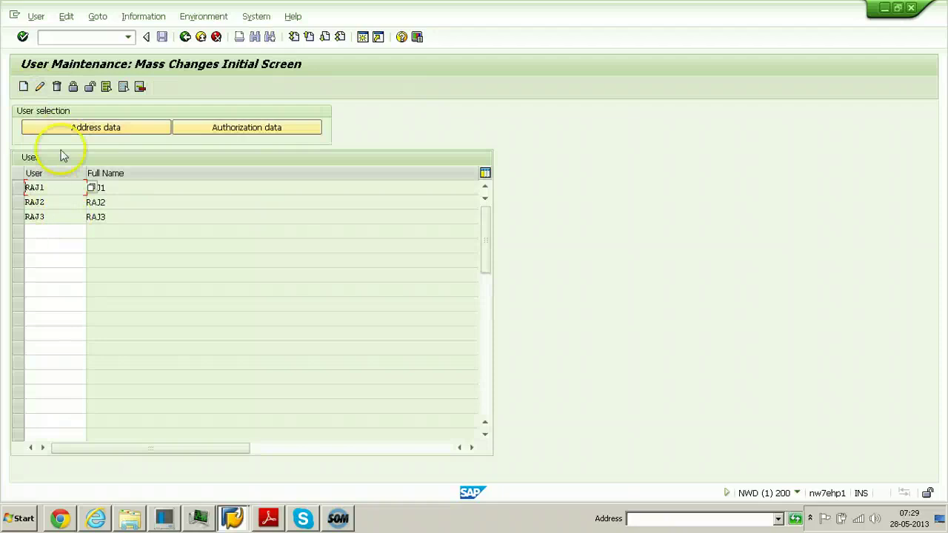
# - Unlock RAJ1–RAJ3 at once and verify the 18:59:06 log shows 3 users changed
pyautogui.click(89, 87)
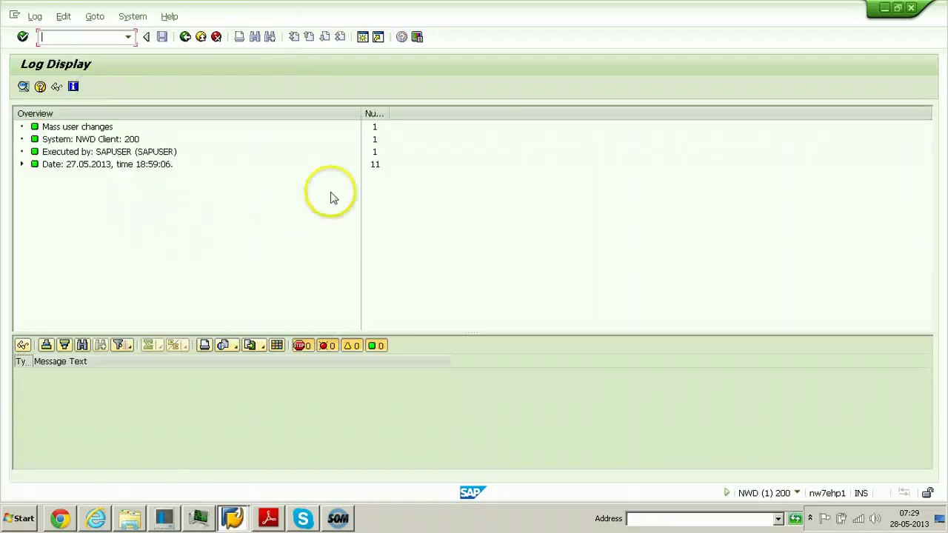
pyautogui.click(22, 164)
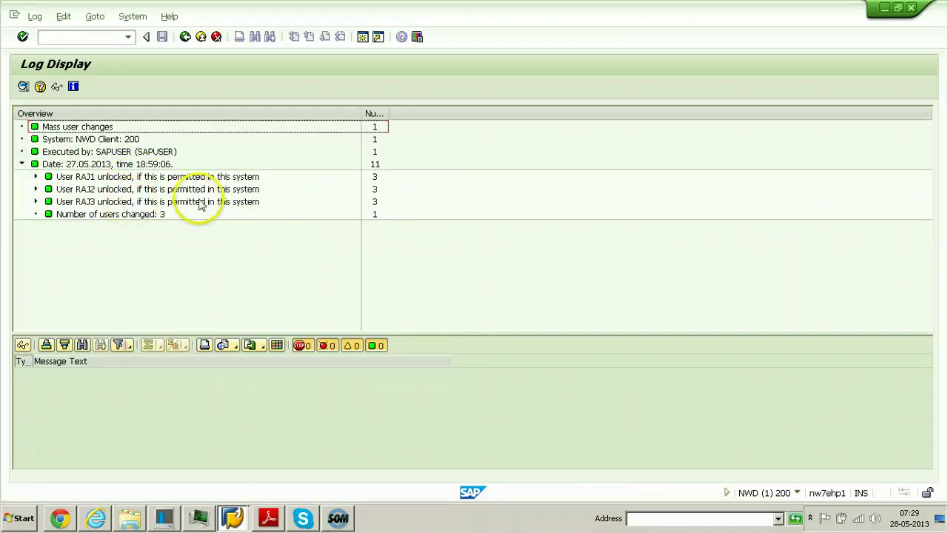
pyautogui.click(186, 38)
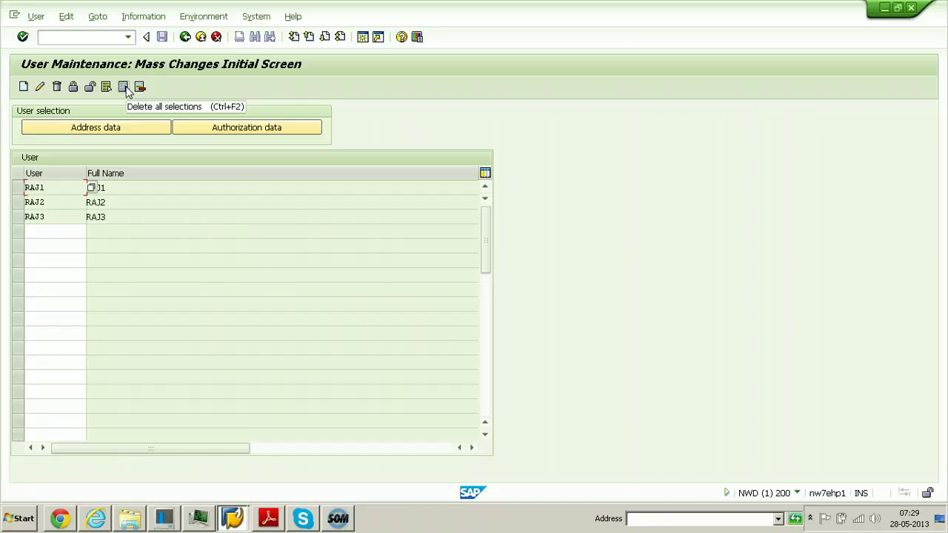
pyautogui.click(106, 87)
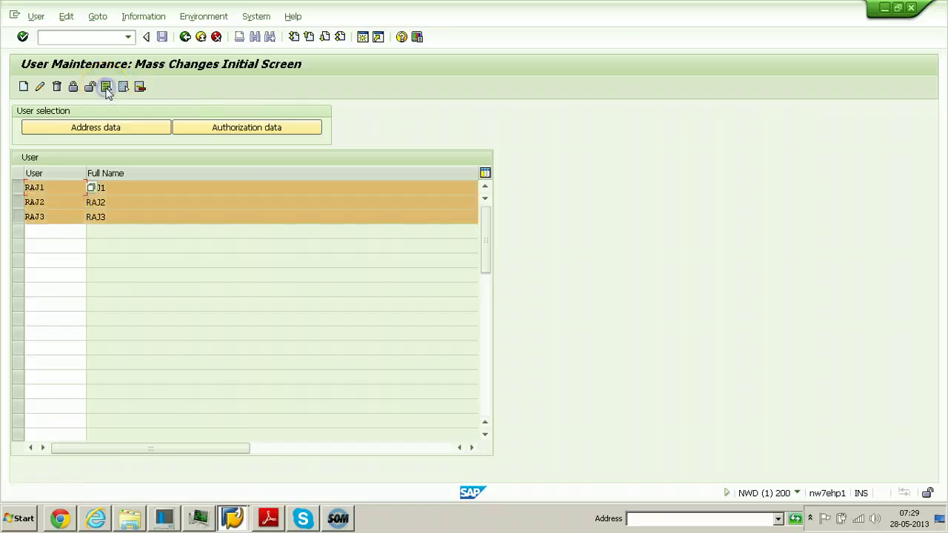
pyautogui.click(139, 88)
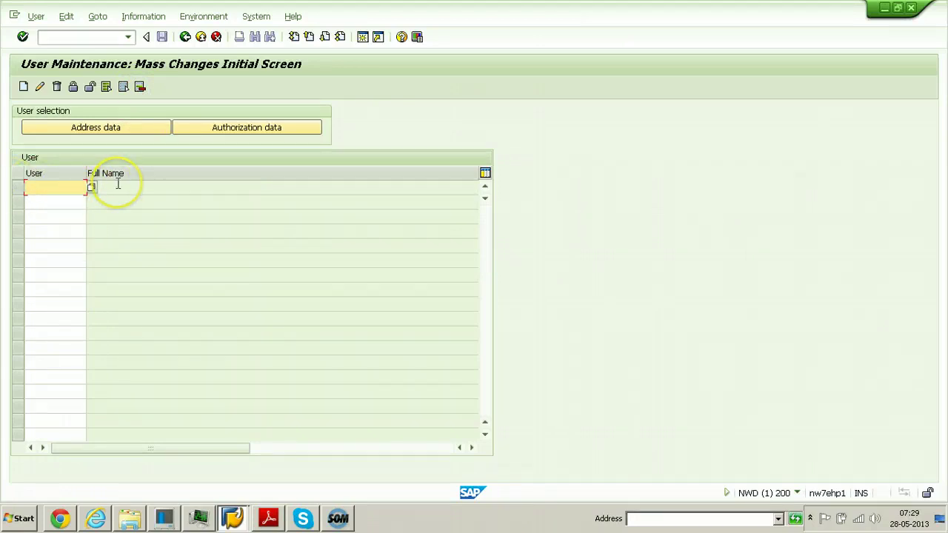
pyautogui.click(97, 129)
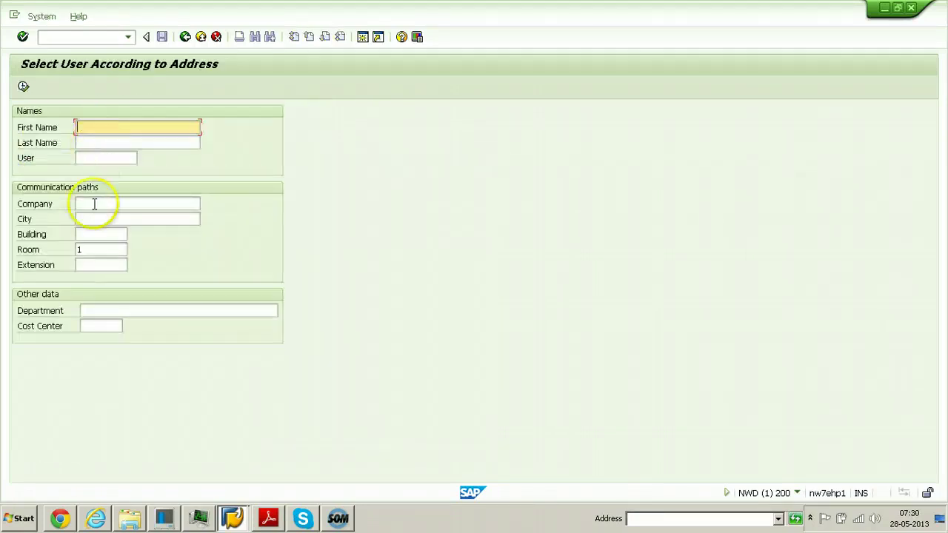
pyautogui.click(23, 86)
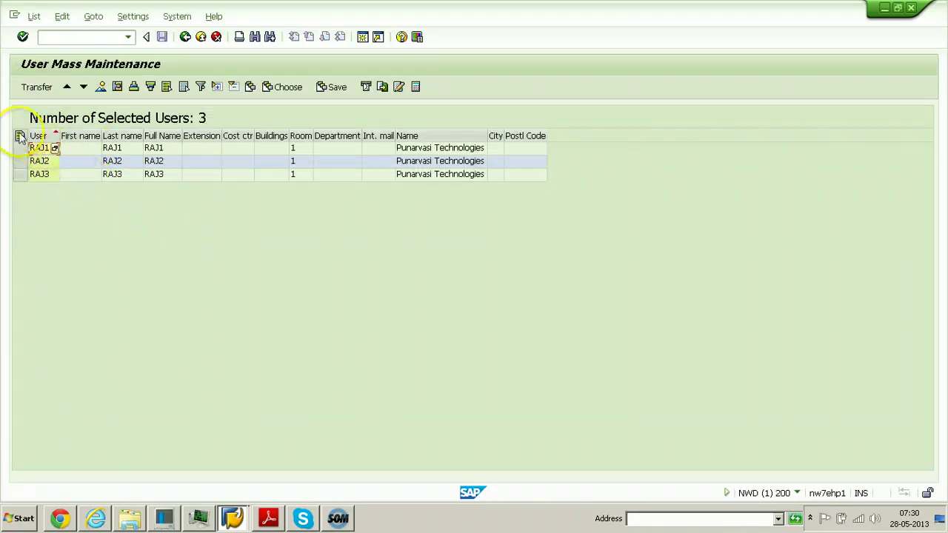
pyautogui.click(19, 136)
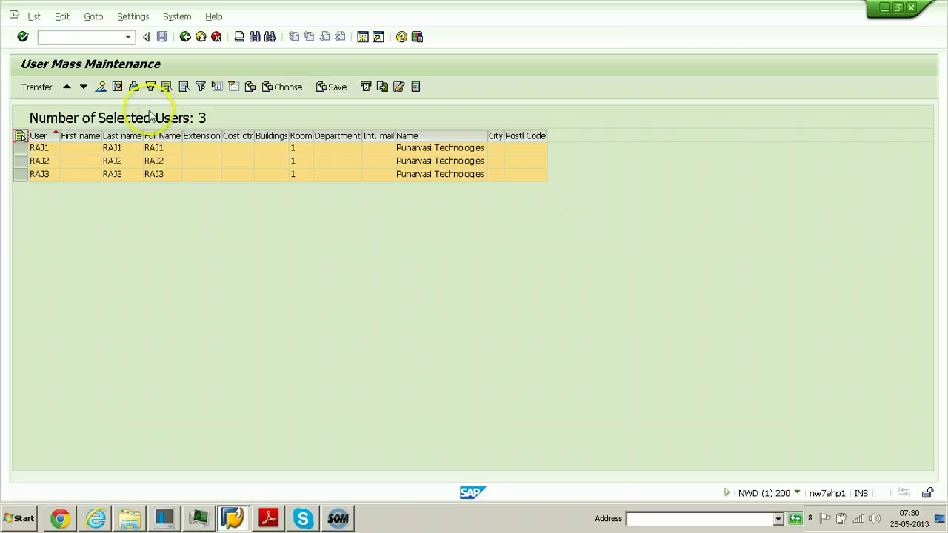
pyautogui.click(42, 88)
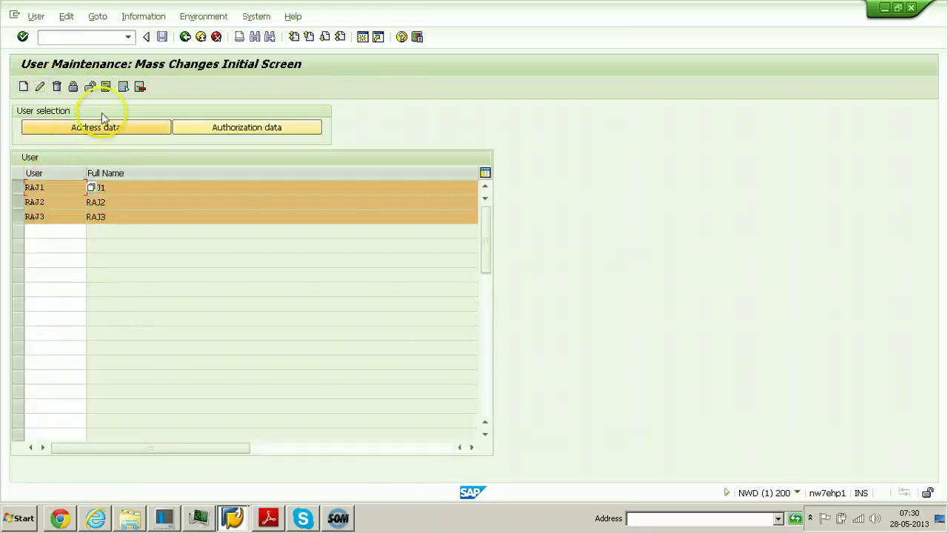
# - Delete RAJ1–RAJ3, verify the 18:59:29 log shows 3 users changed, and return with /n
pyautogui.click(58, 87)
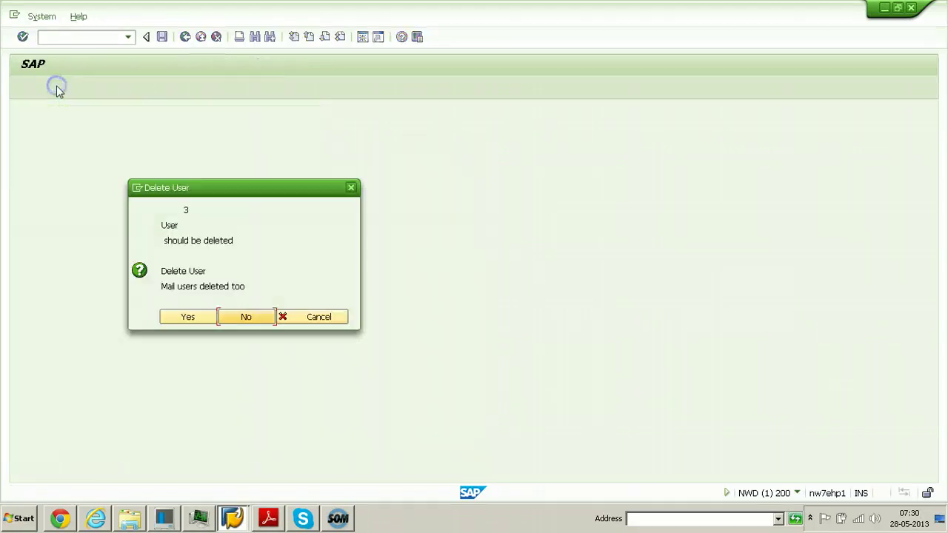
pyautogui.click(182, 316)
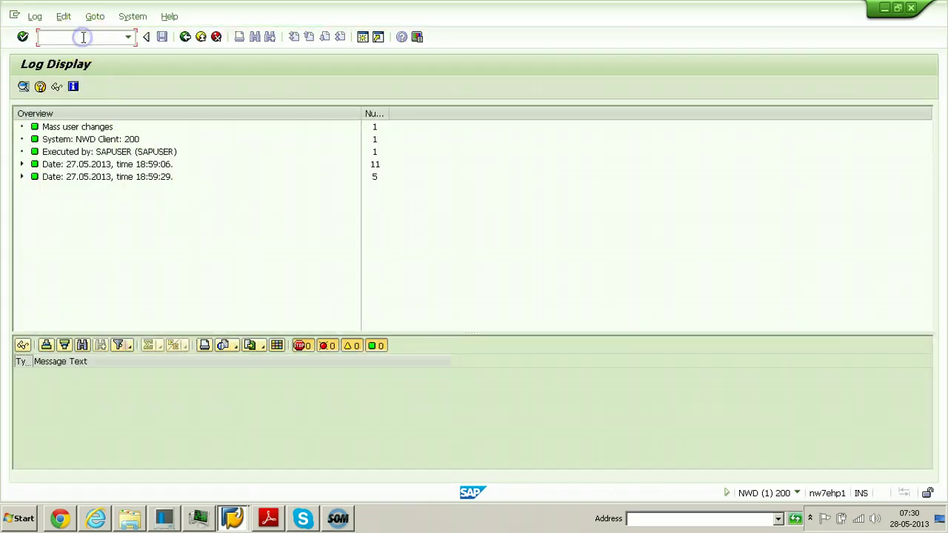
pyautogui.click(22, 177)
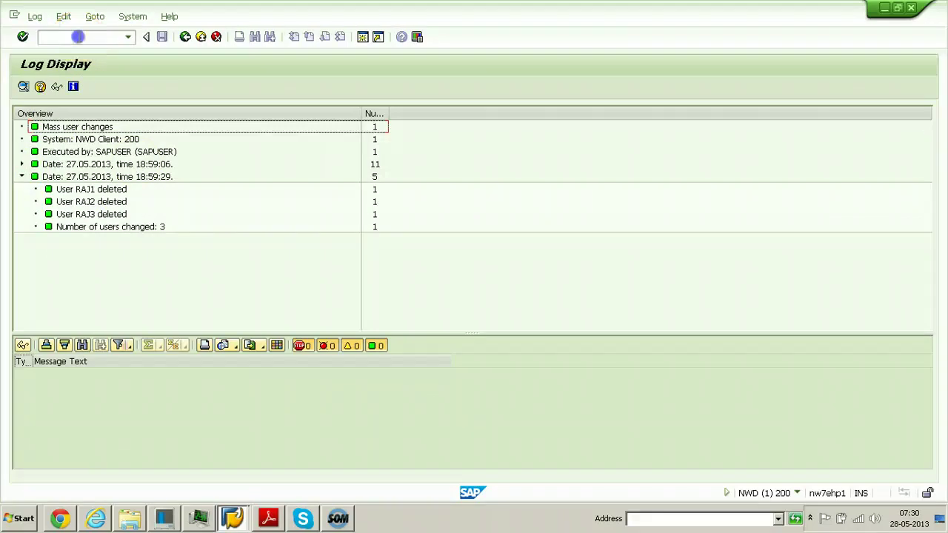
pyautogui.click(79, 36)
pyautogui.press('Return')
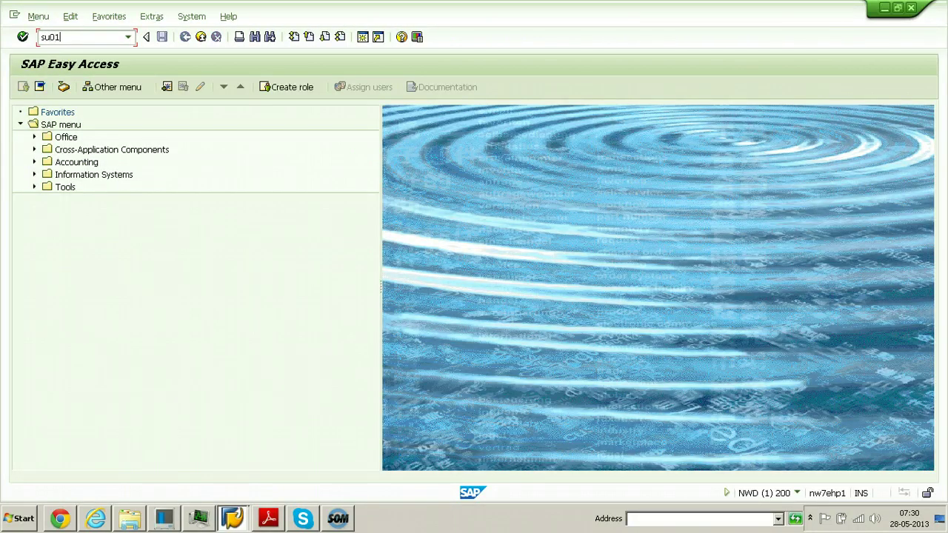
# - Run SU01 and list all users via F4, confirming the 21 entries contain no RAJ1–RAJ3
pyautogui.press('Return')
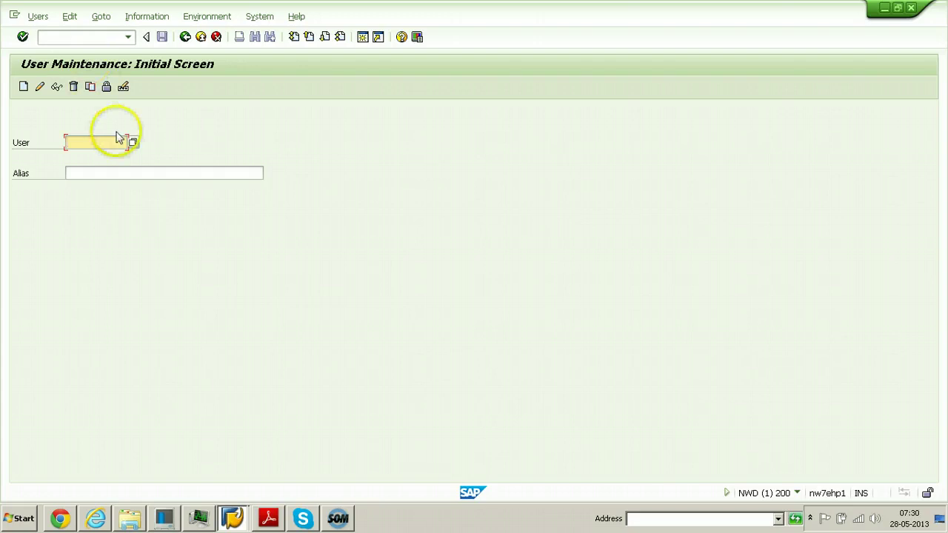
pyautogui.click(133, 142)
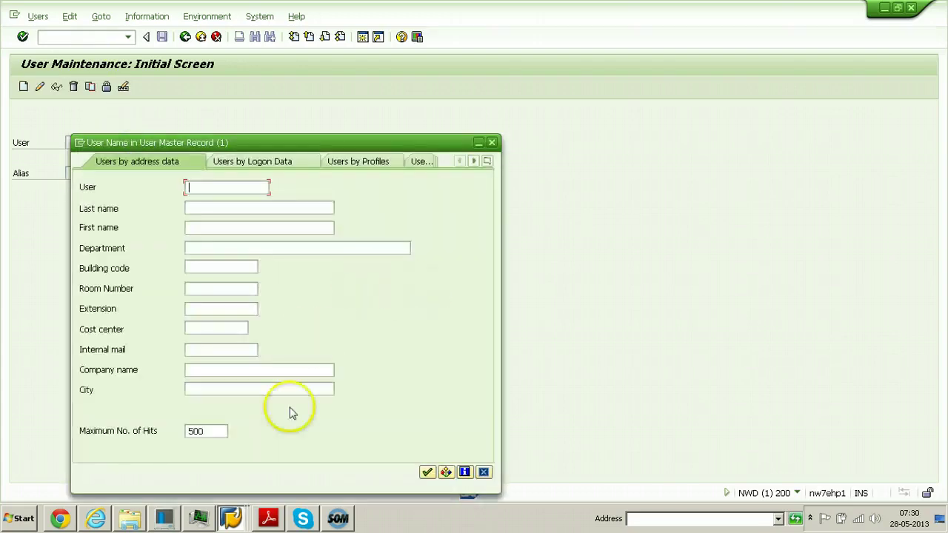
pyautogui.click(427, 472)
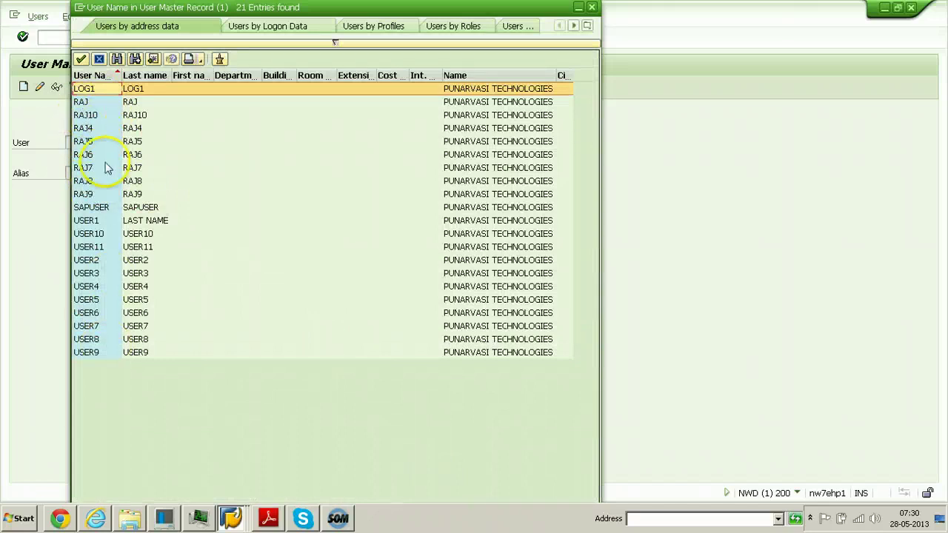
pyautogui.click(593, 7)
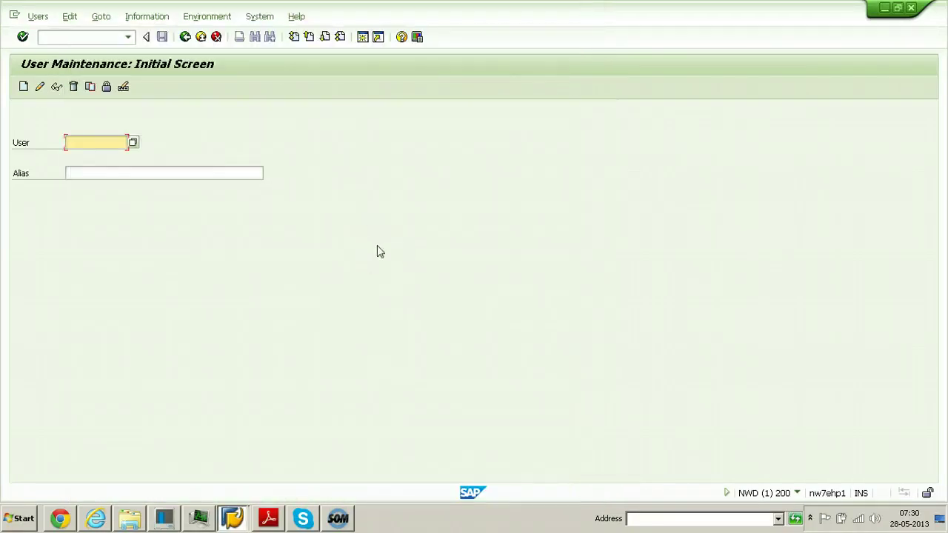